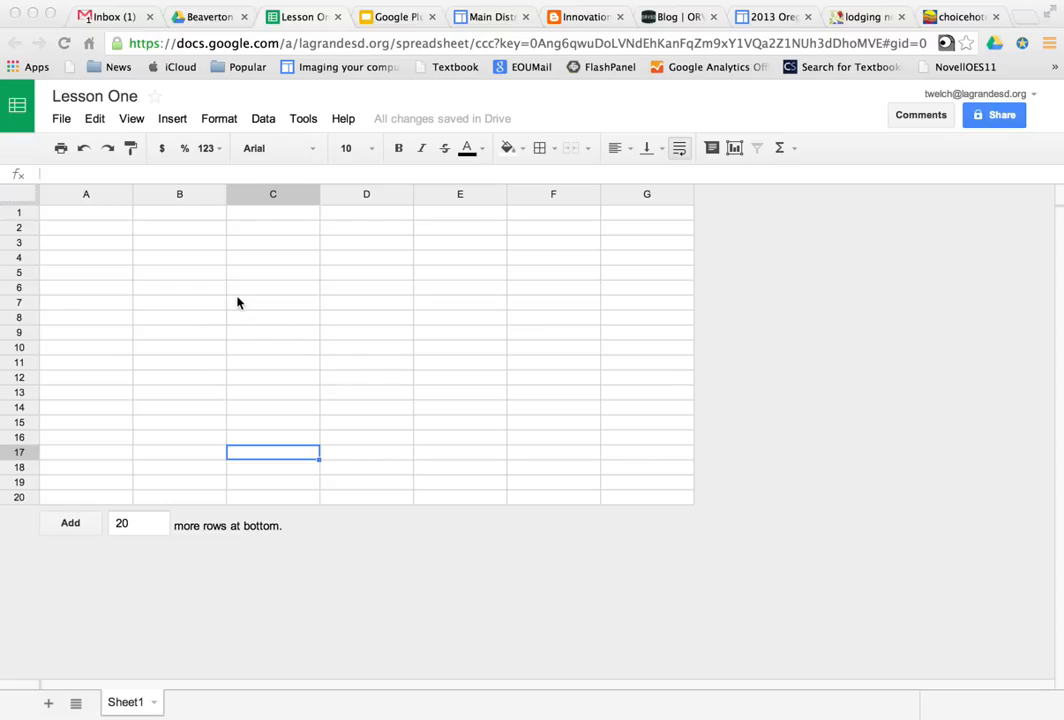
pyautogui.click(123, 212)
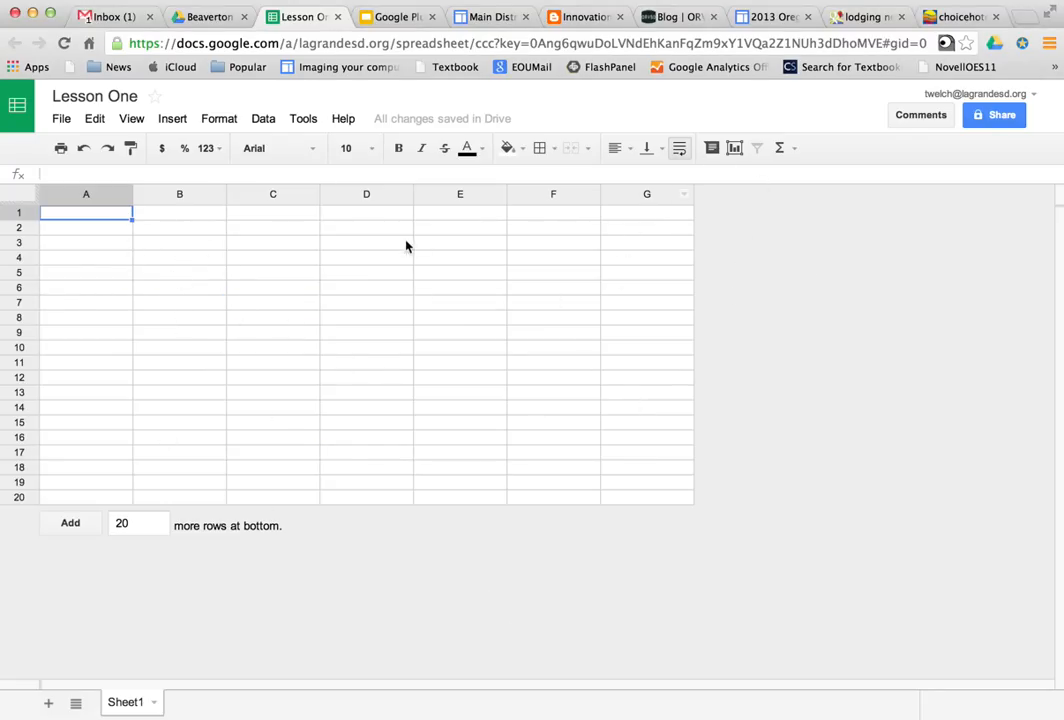
pyautogui.click(118, 247)
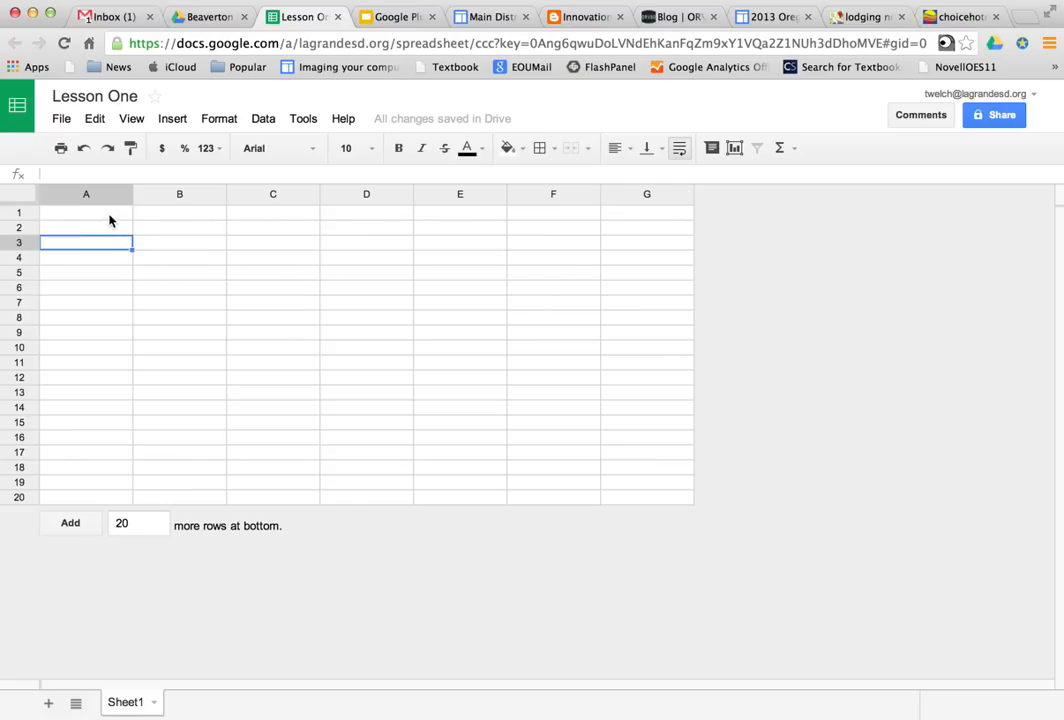
pyautogui.moveTo(110, 216); pyautogui.dragTo(199, 317)
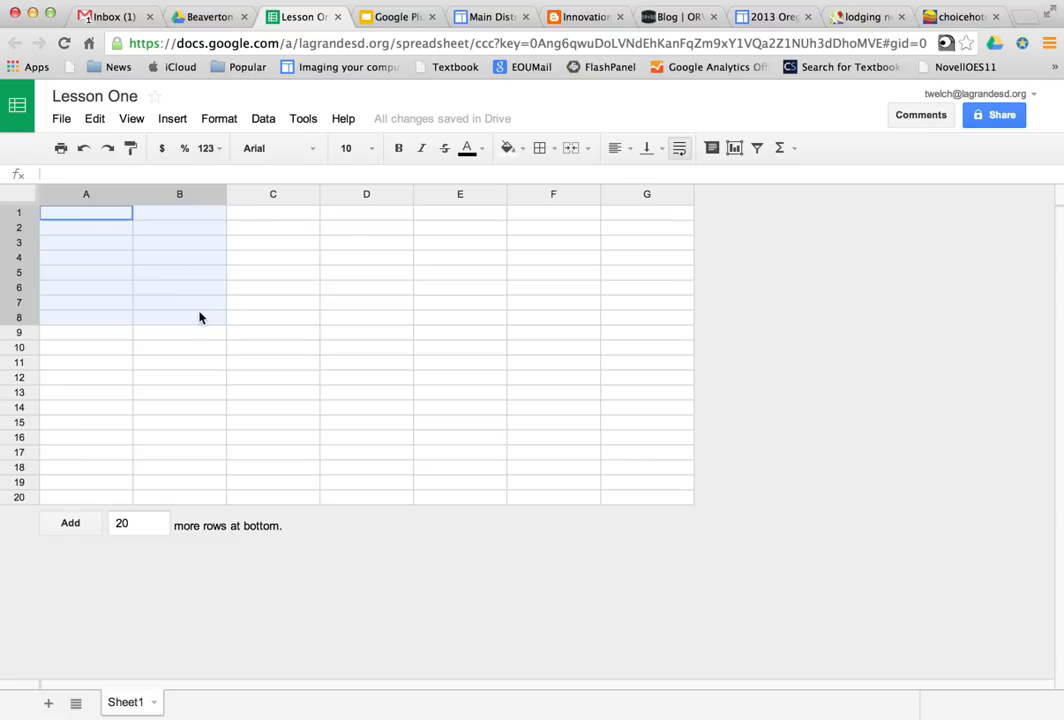
pyautogui.click(199, 317)
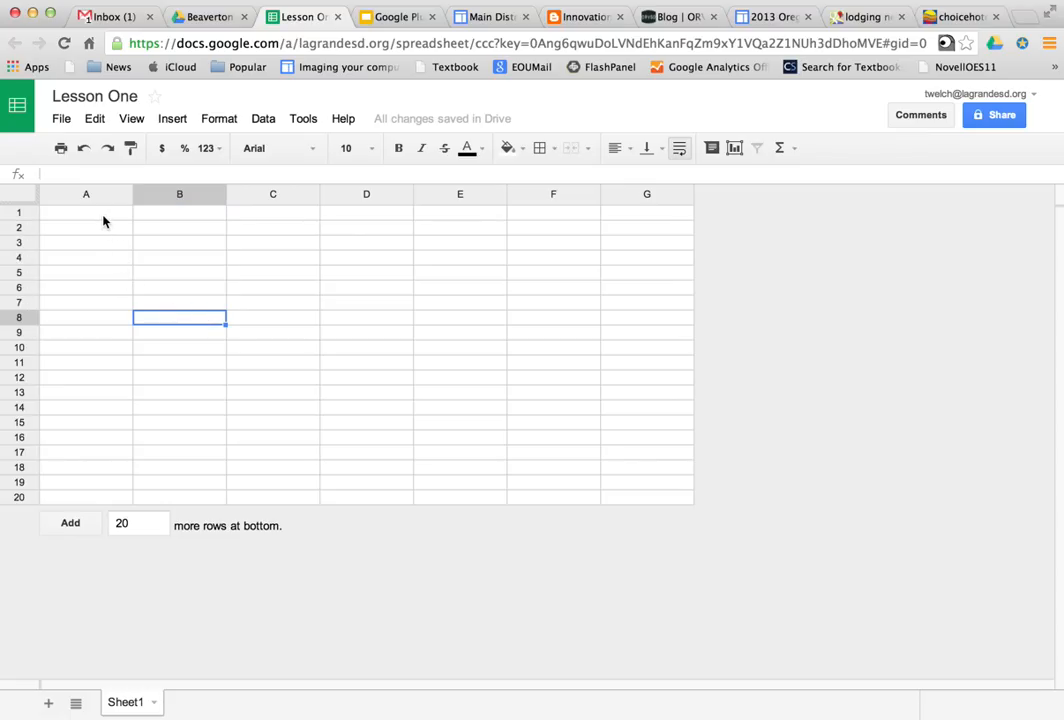
# Merge cells A1:B8 into a single cell and fill it with orange.
pyautogui.moveTo(103, 220); pyautogui.dragTo(185, 328)
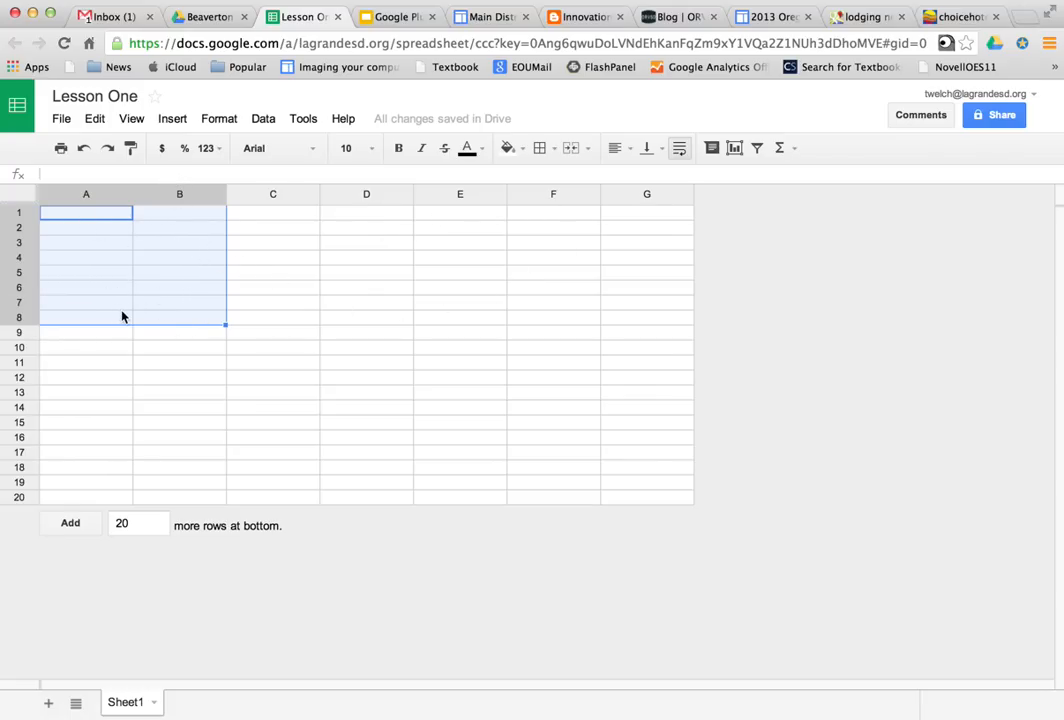
pyautogui.click(569, 149)
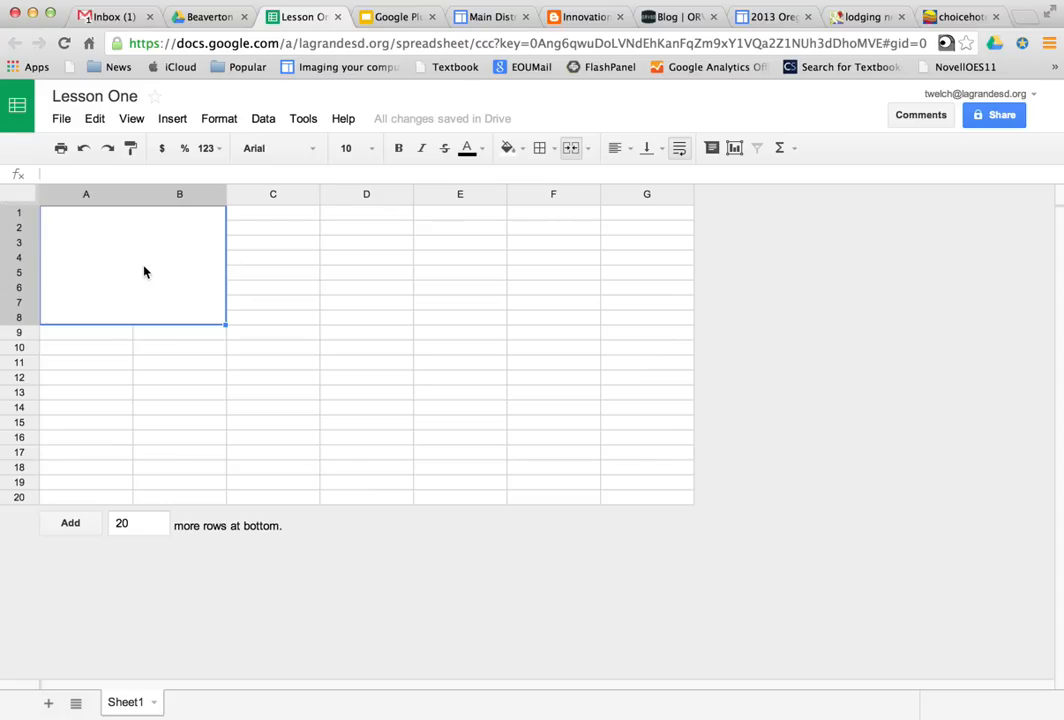
pyautogui.click(519, 150)
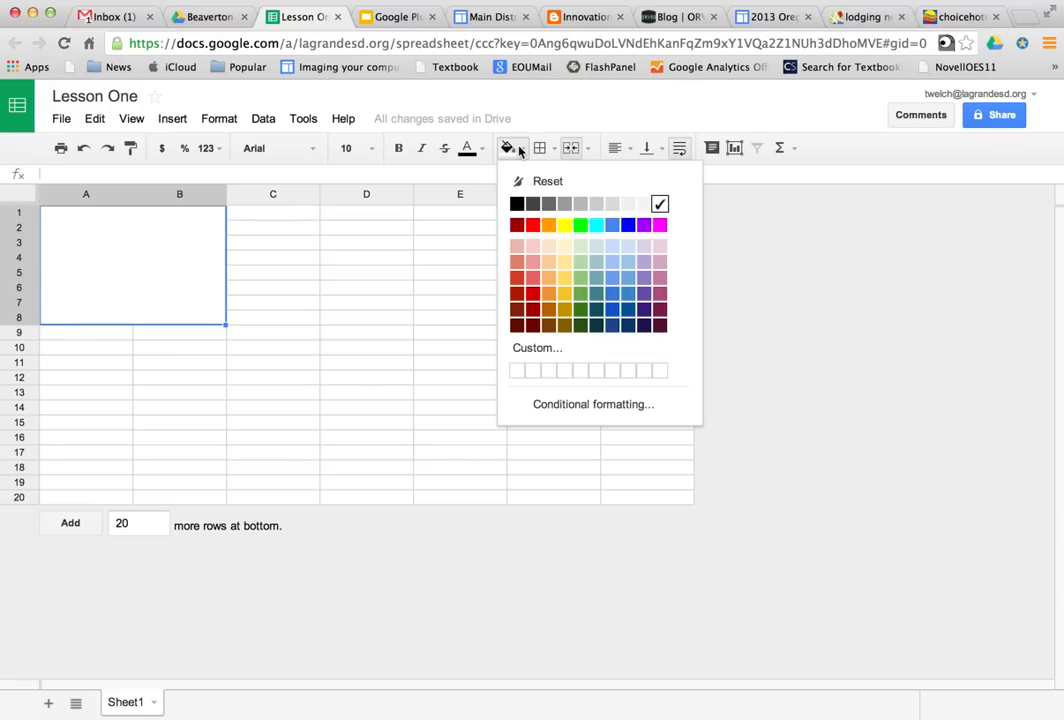
pyautogui.click(549, 226)
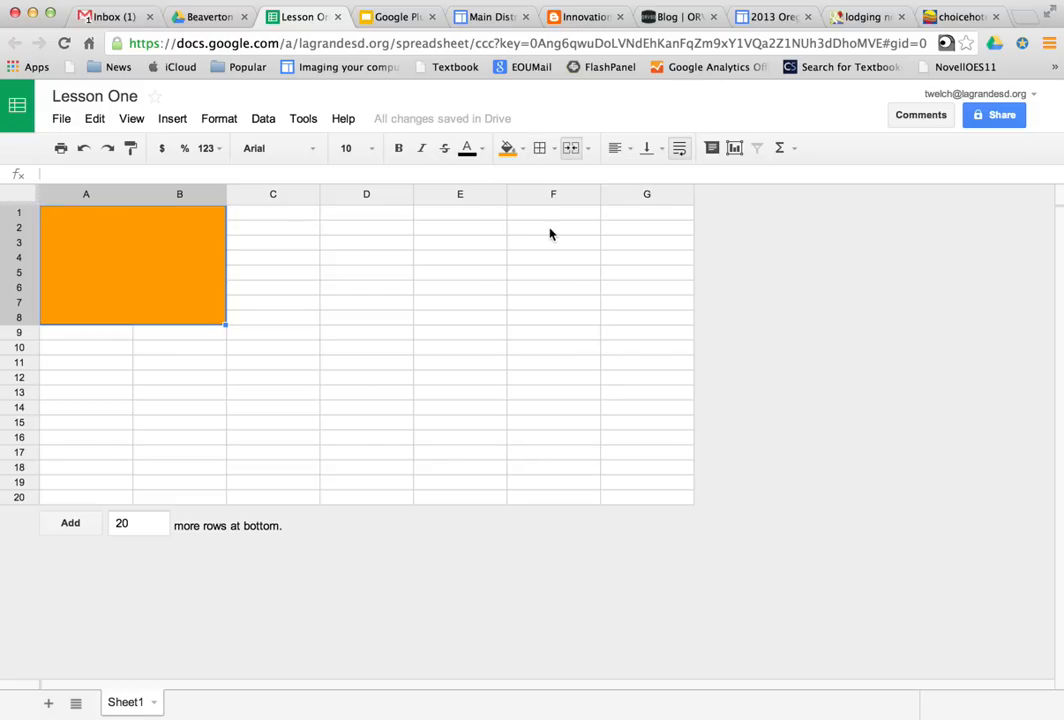
# Format the merged cell's text as red, bold and size 12.
pyautogui.click(467, 150)
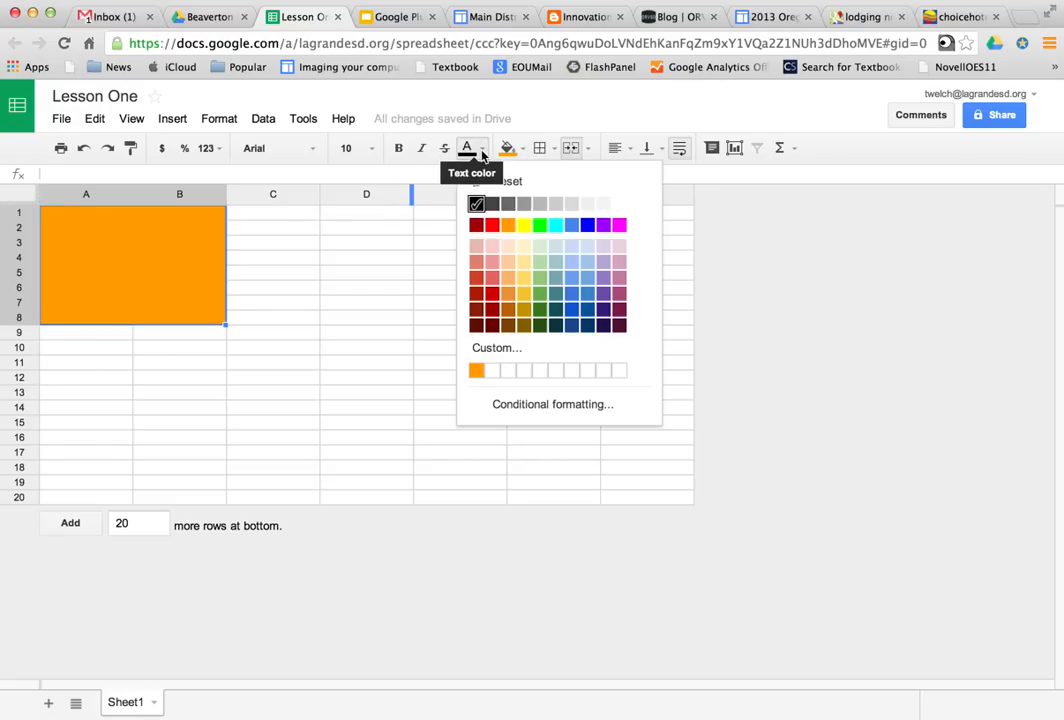
pyautogui.click(492, 226)
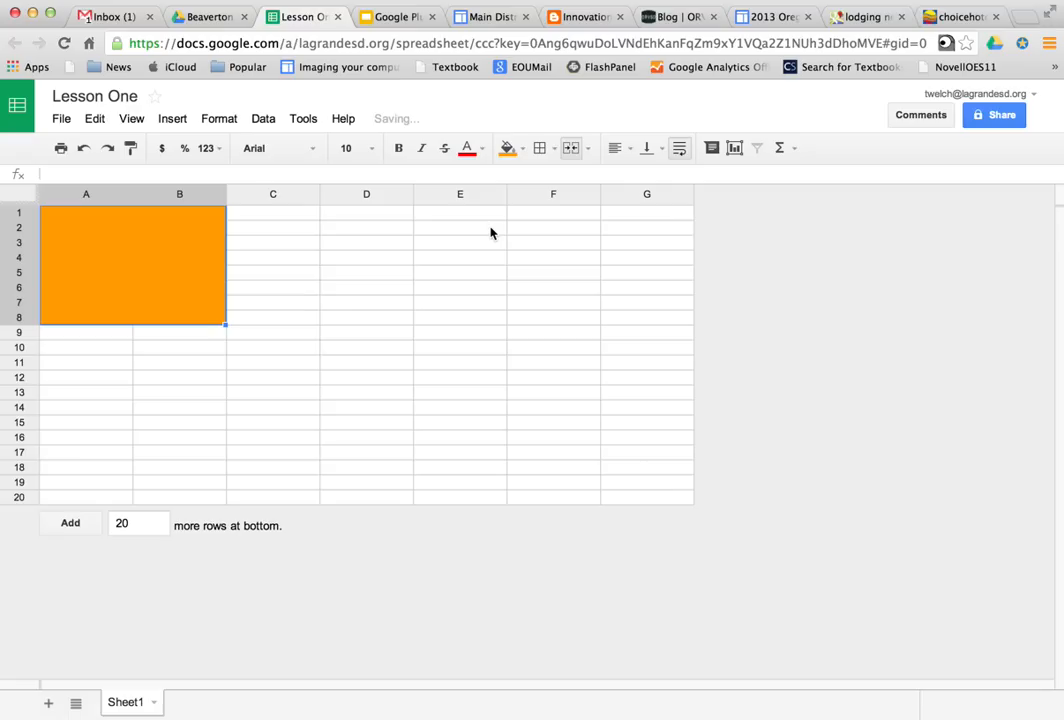
pyautogui.click(398, 149)
pyautogui.click(372, 149)
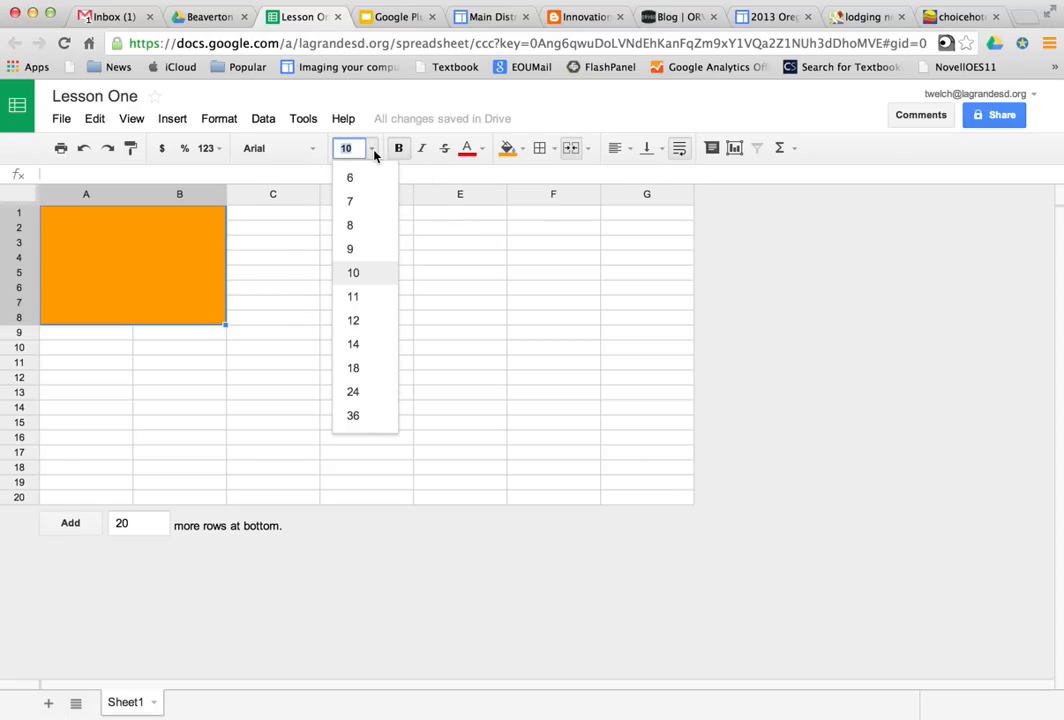
pyautogui.click(355, 322)
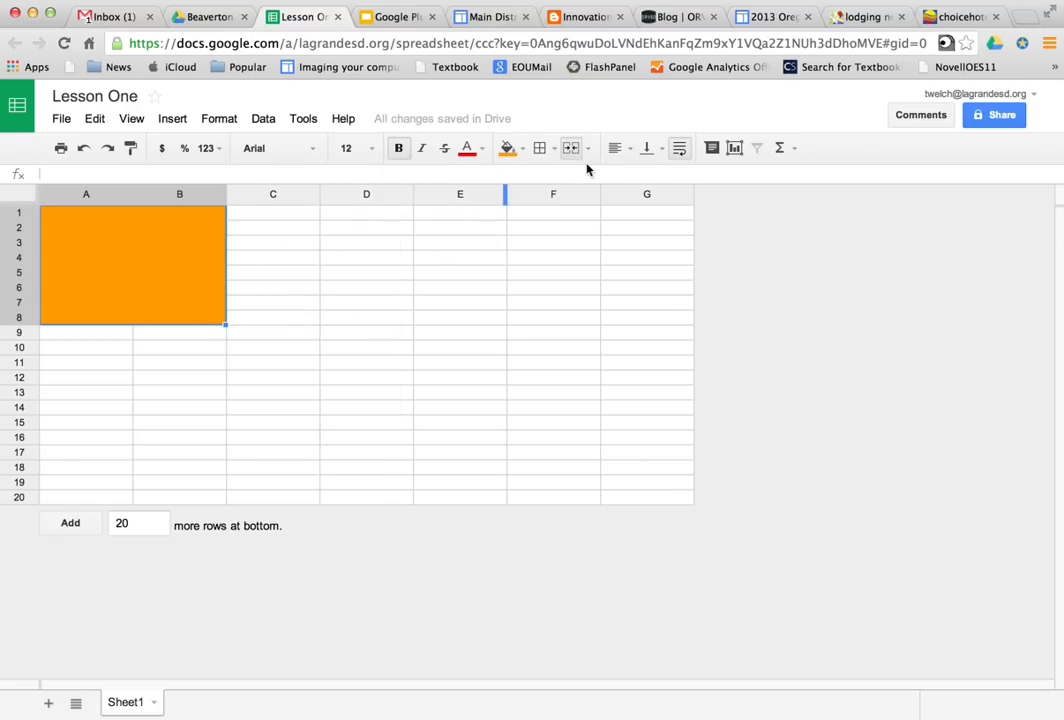
# Align the merged cell's text to the center horizontally and to the top vertically.
pyautogui.click(628, 150)
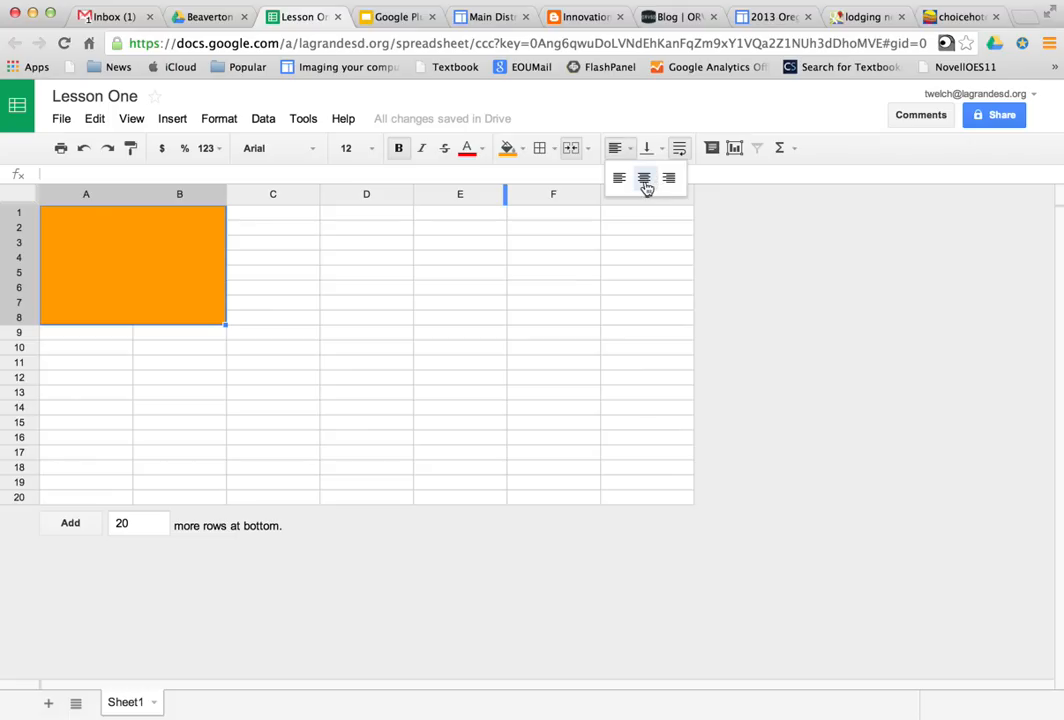
pyautogui.click(644, 179)
pyautogui.click(656, 155)
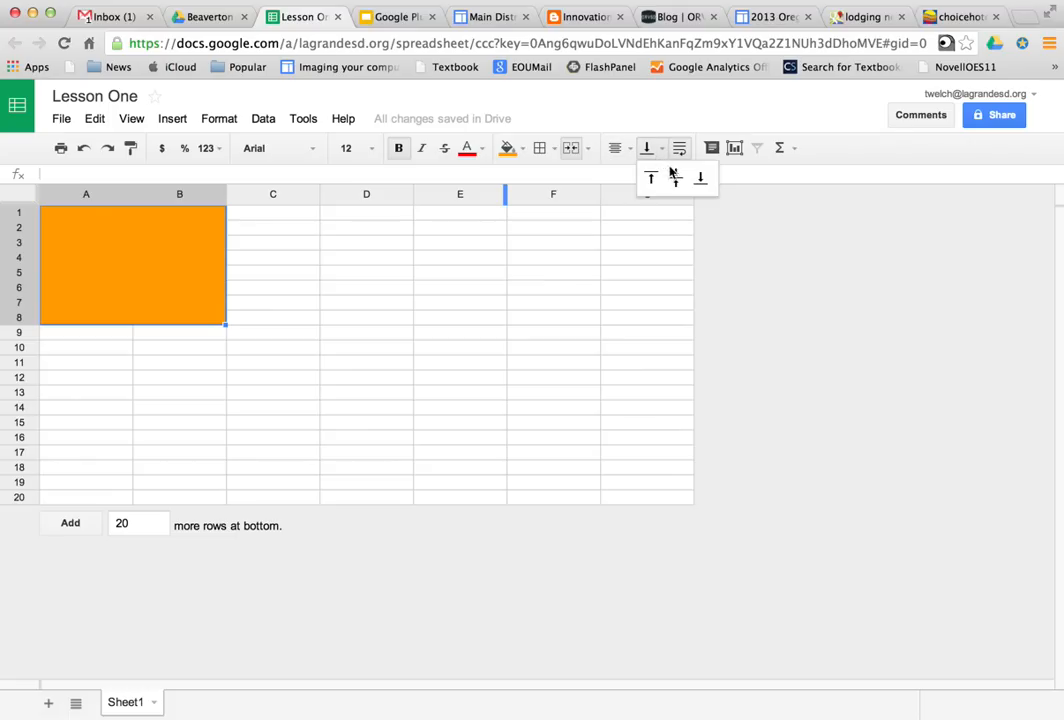
pyautogui.click(654, 177)
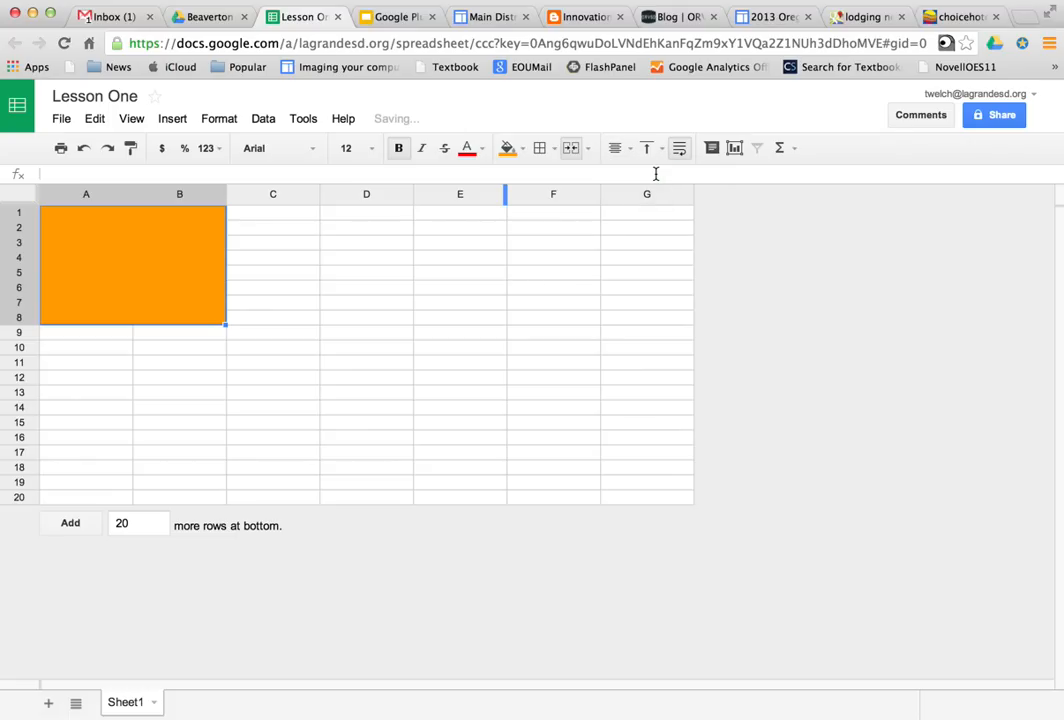
pyautogui.click(620, 157)
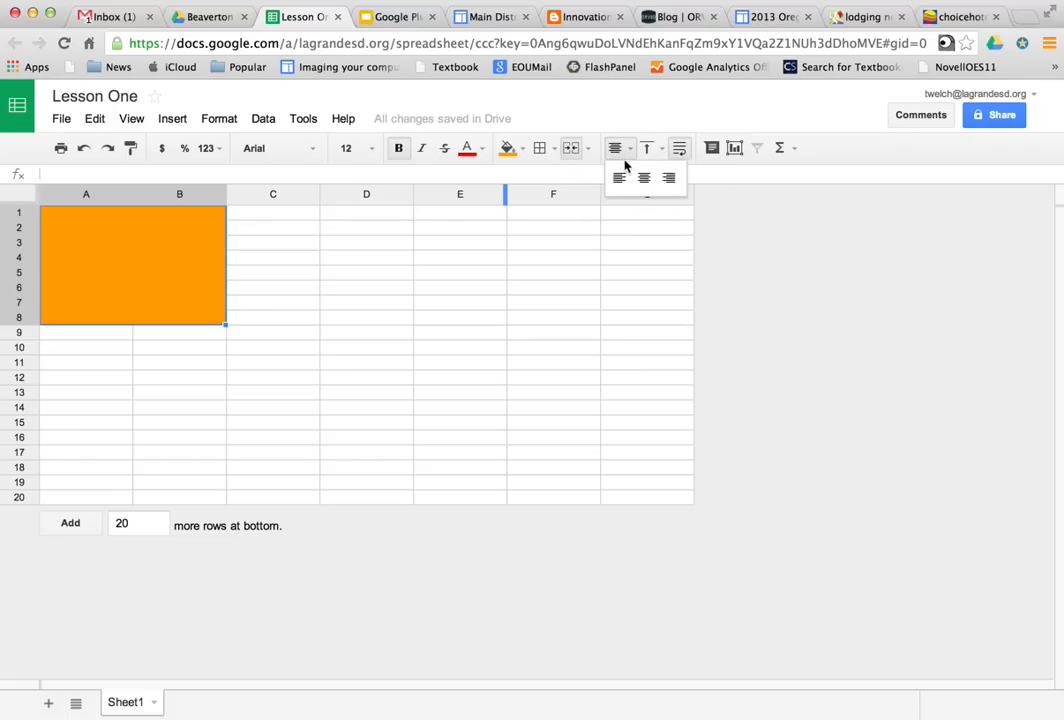
pyautogui.click(651, 153)
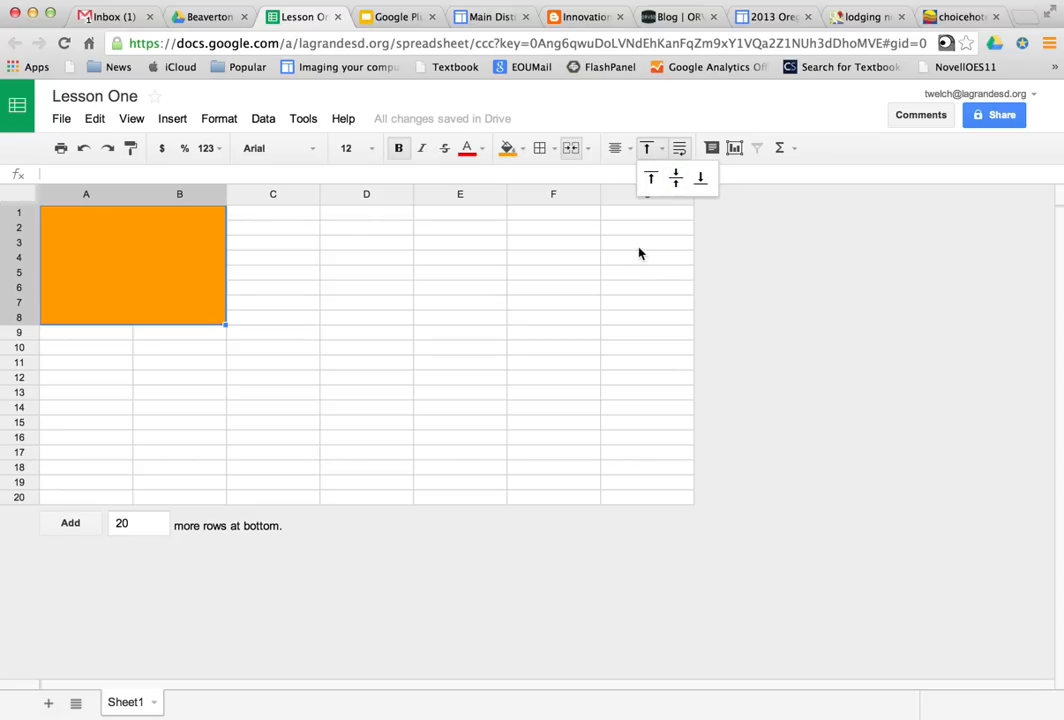
pyautogui.click(745, 237)
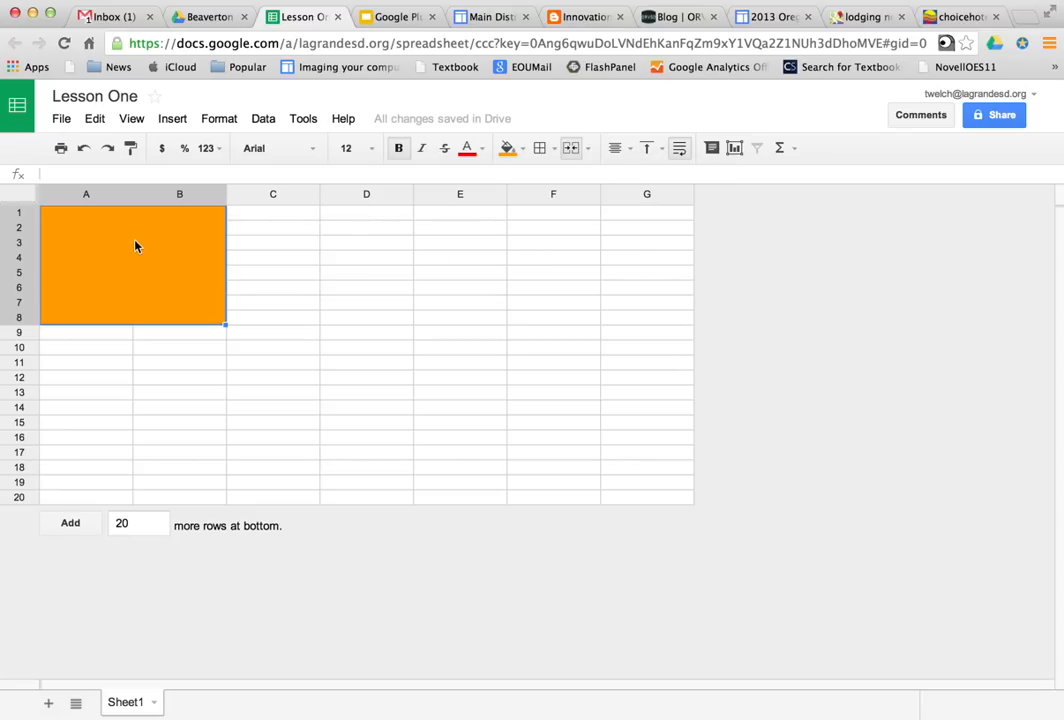
# Enter "This is a merged set of cells that has some formatting." in the merged cell and start a new line within it.
pyautogui.write('Th')
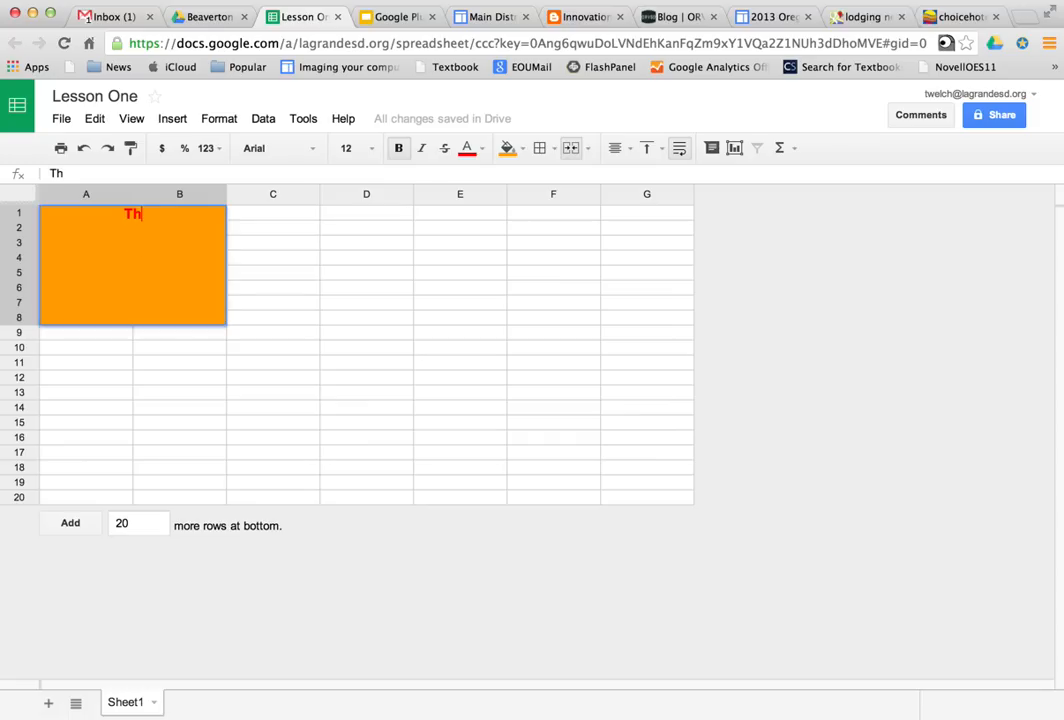
pyautogui.write('is is a merged set of')
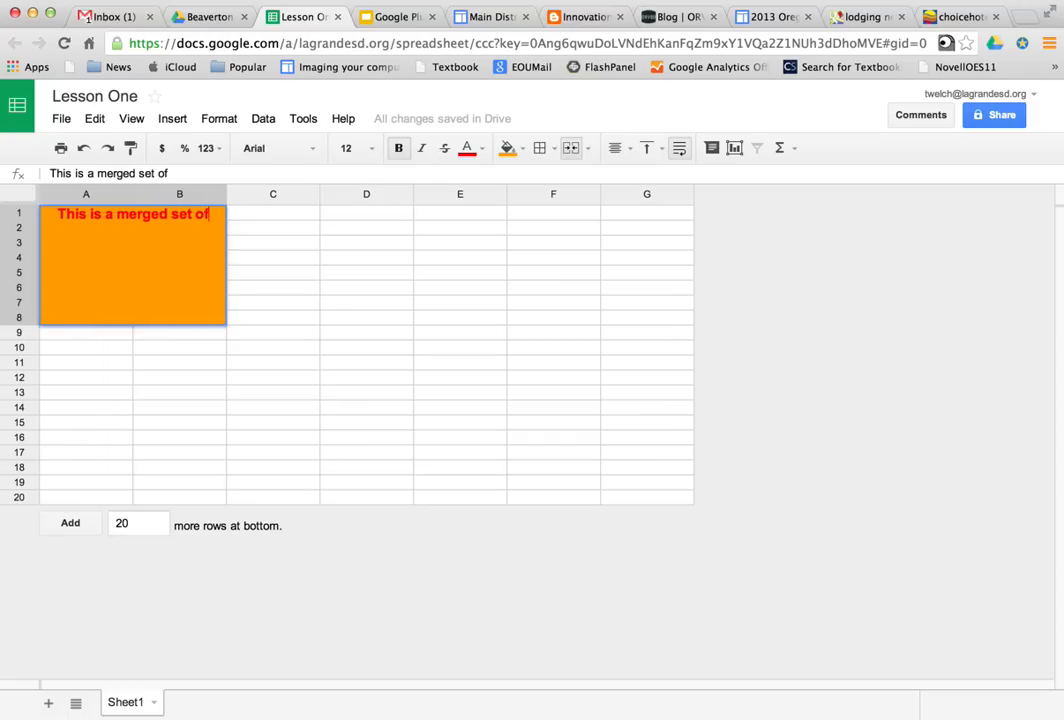
pyautogui.write(' cells that has')
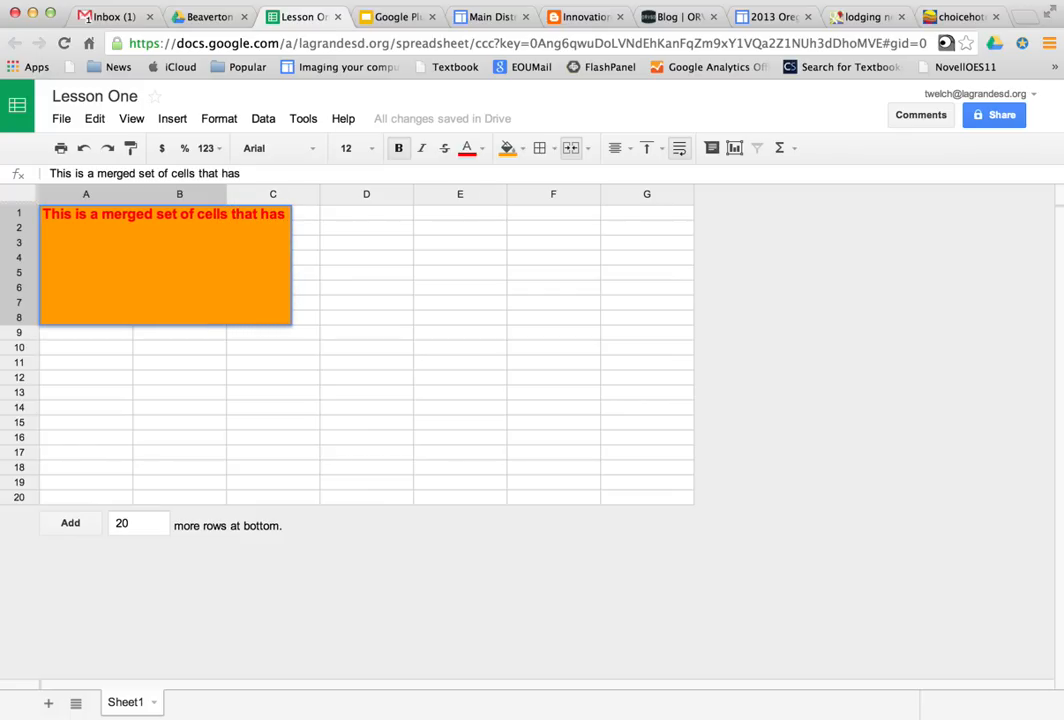
pyautogui.write(' some fo')
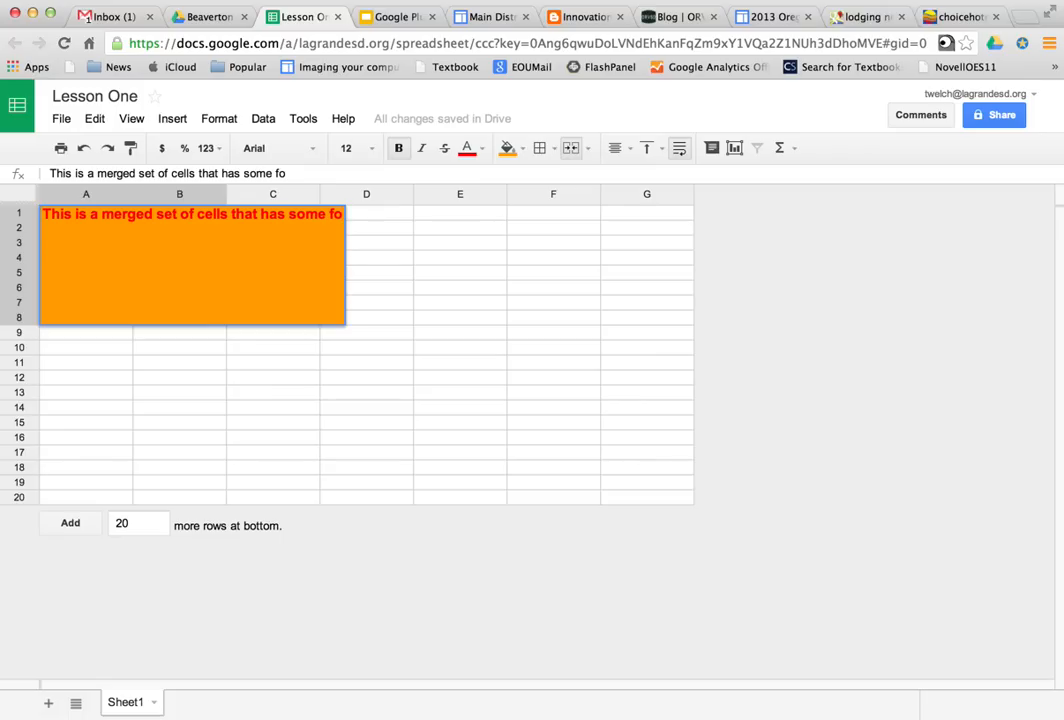
pyautogui.write('rmatting')
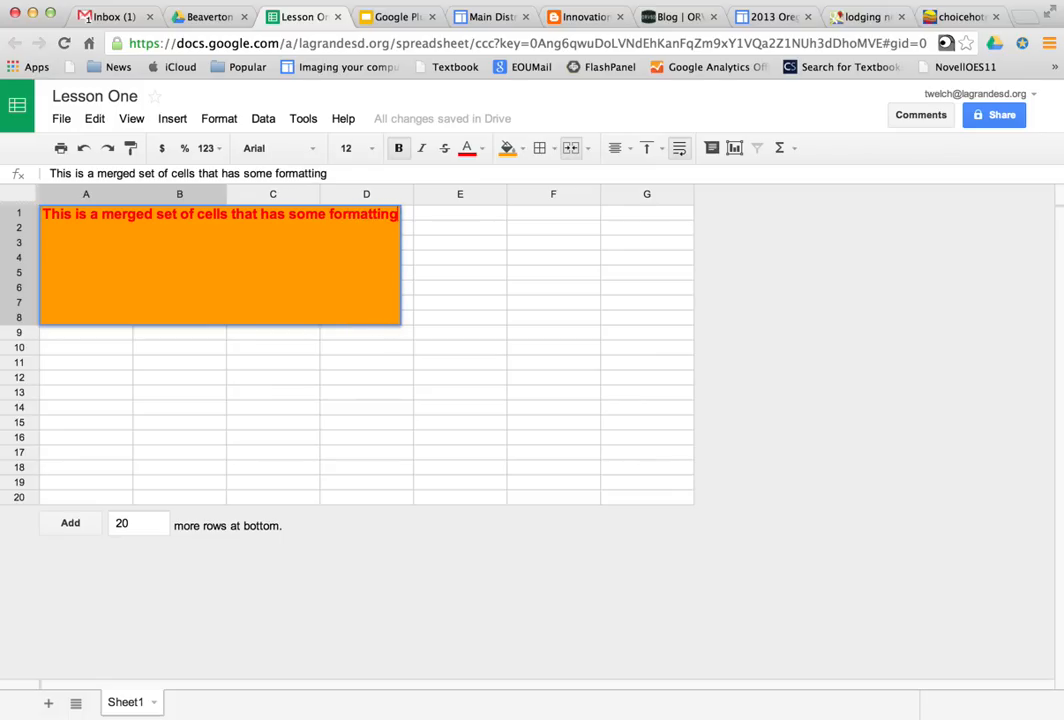
pyautogui.write('.')
pyautogui.press('Return')
pyautogui.press('Return')
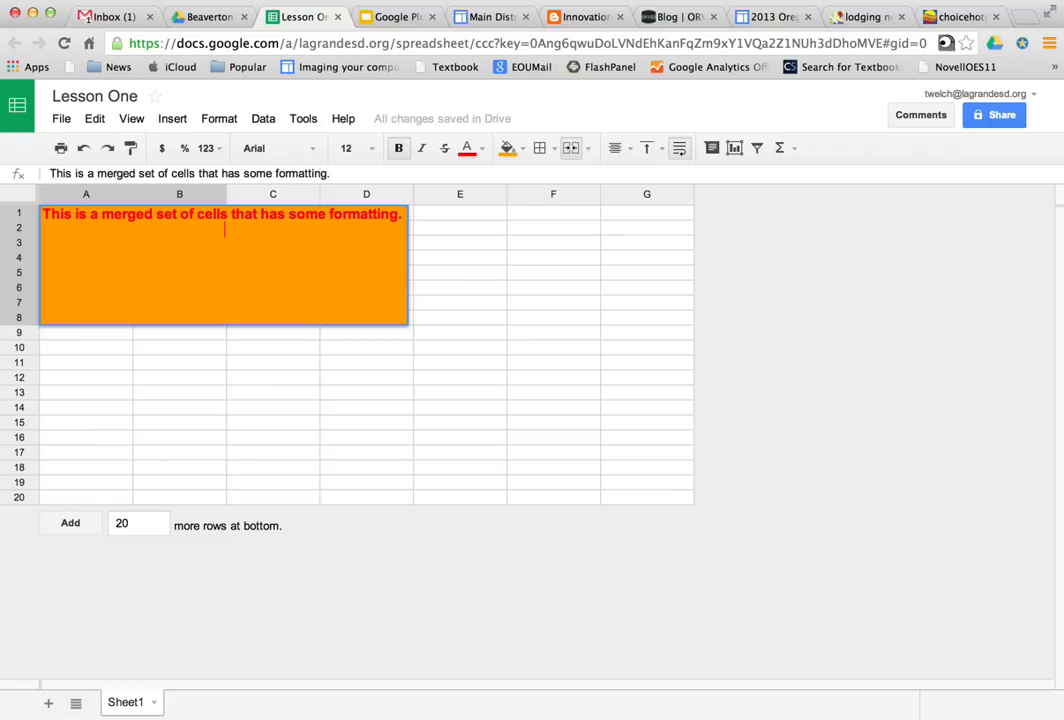
# Add "This cell can be used for instructions." as the second line of the merged cell and finish the entry.
pyautogui.write('This cell can be su')
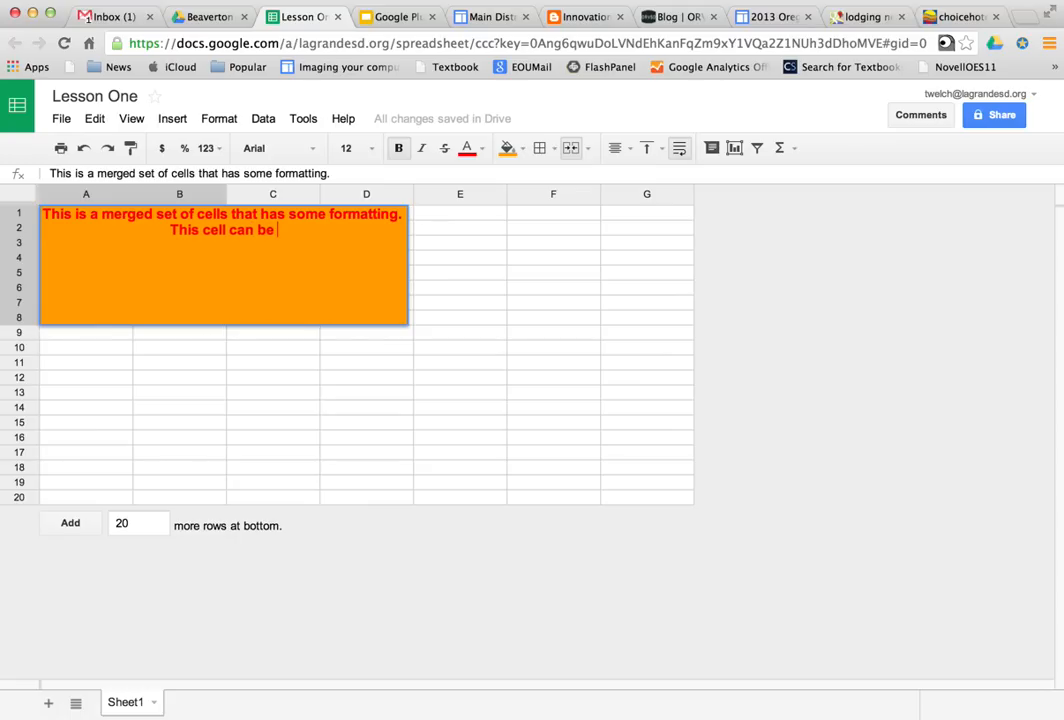
pyautogui.press('BackSpace')
pyautogui.press('BackSpace')
pyautogui.write('used ')
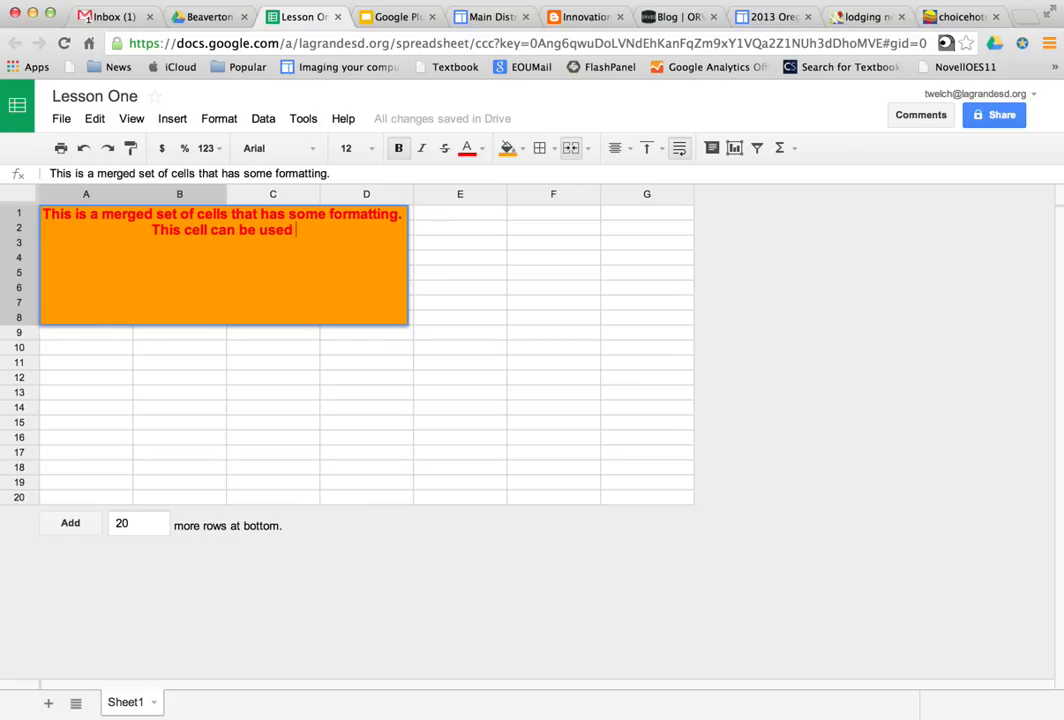
pyautogui.write('for instr')
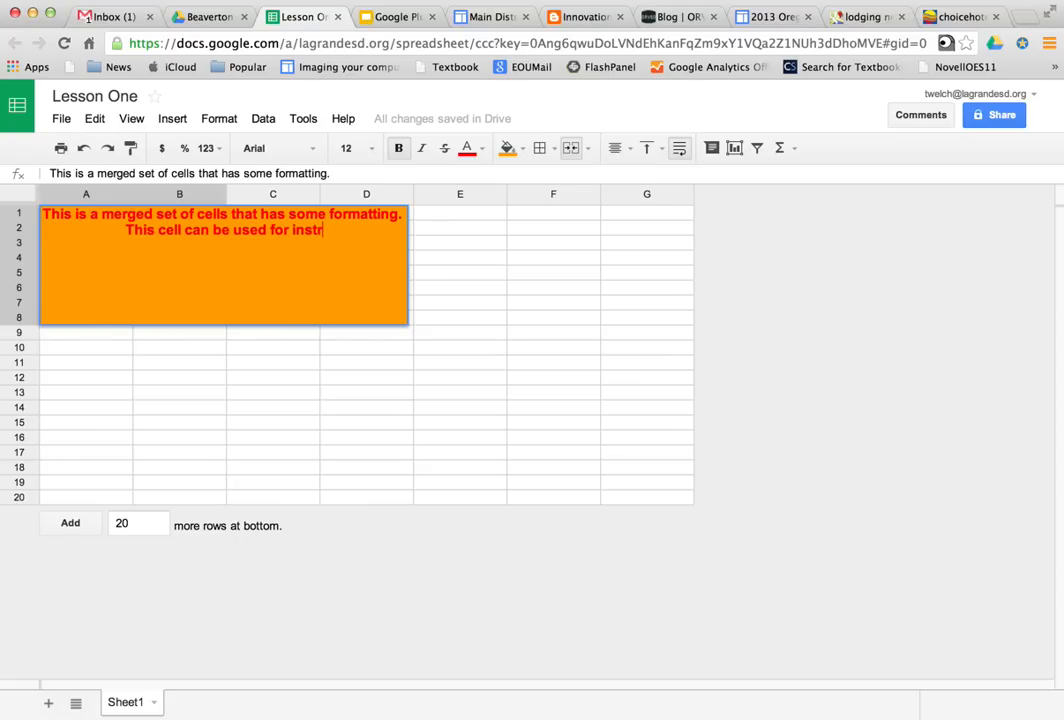
pyautogui.write('uctions.')
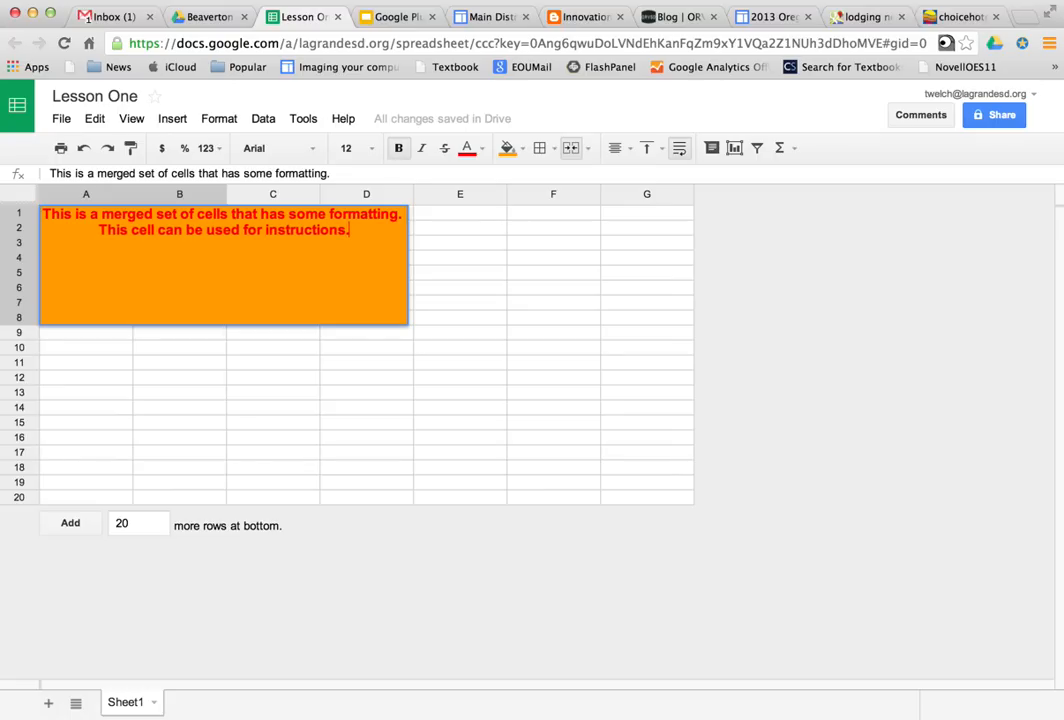
pyautogui.press('Return')
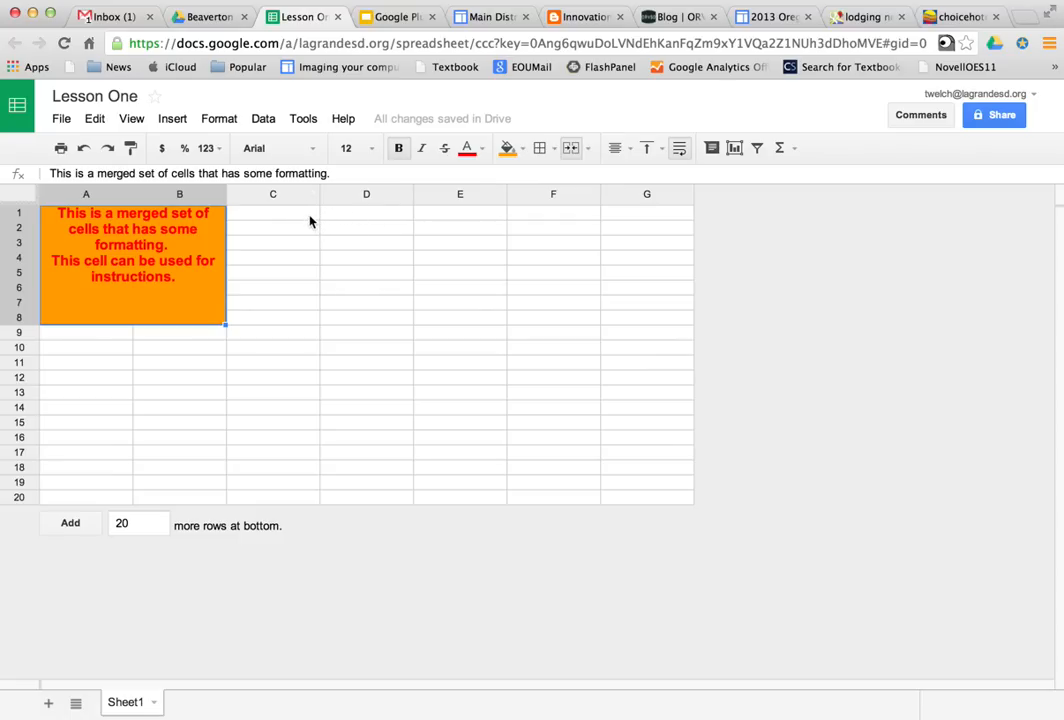
# Widen column C to a little over twice its width and fill the whole column with cornflower blue.
pyautogui.moveTo(320, 200); pyautogui.dragTo(436, 212)
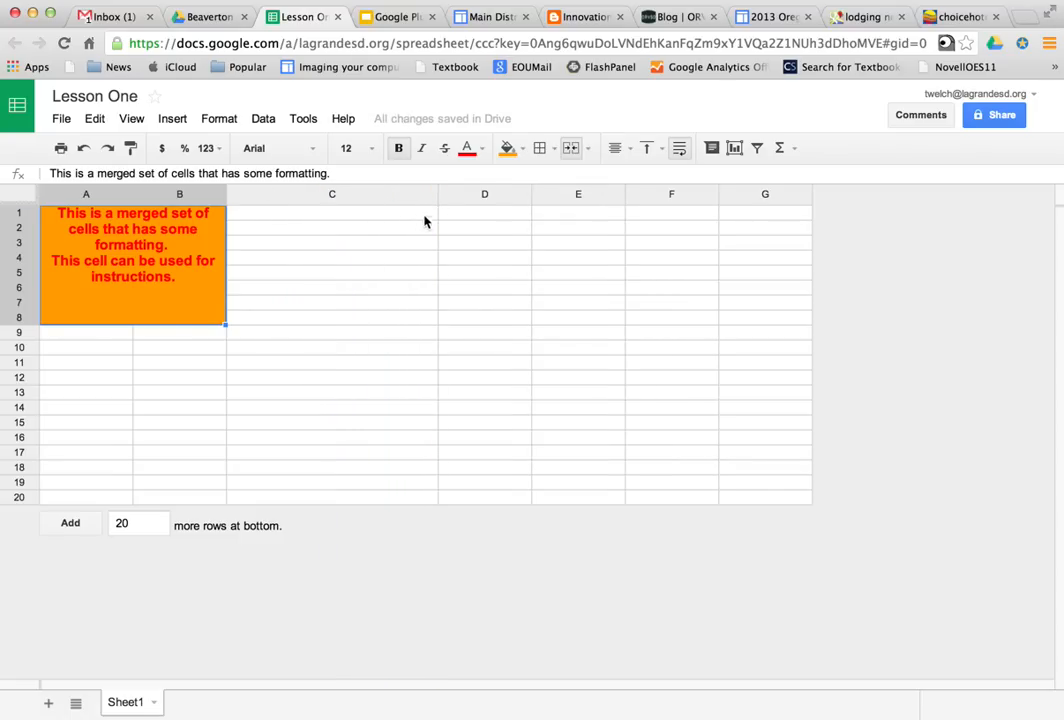
pyautogui.click(388, 216)
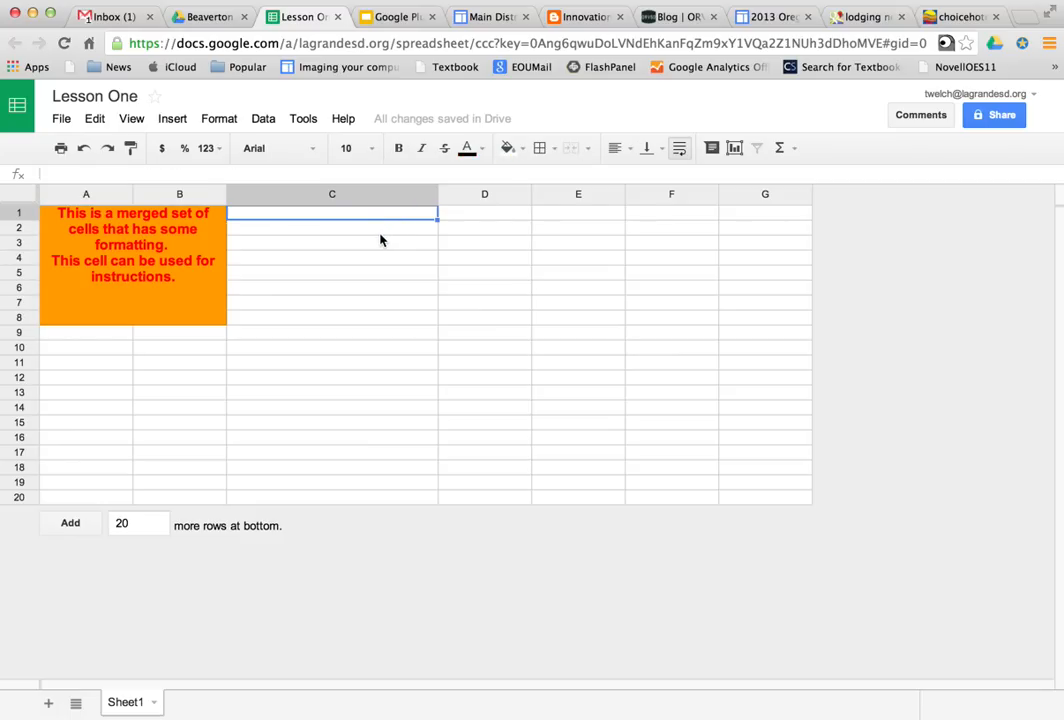
pyautogui.click(344, 197)
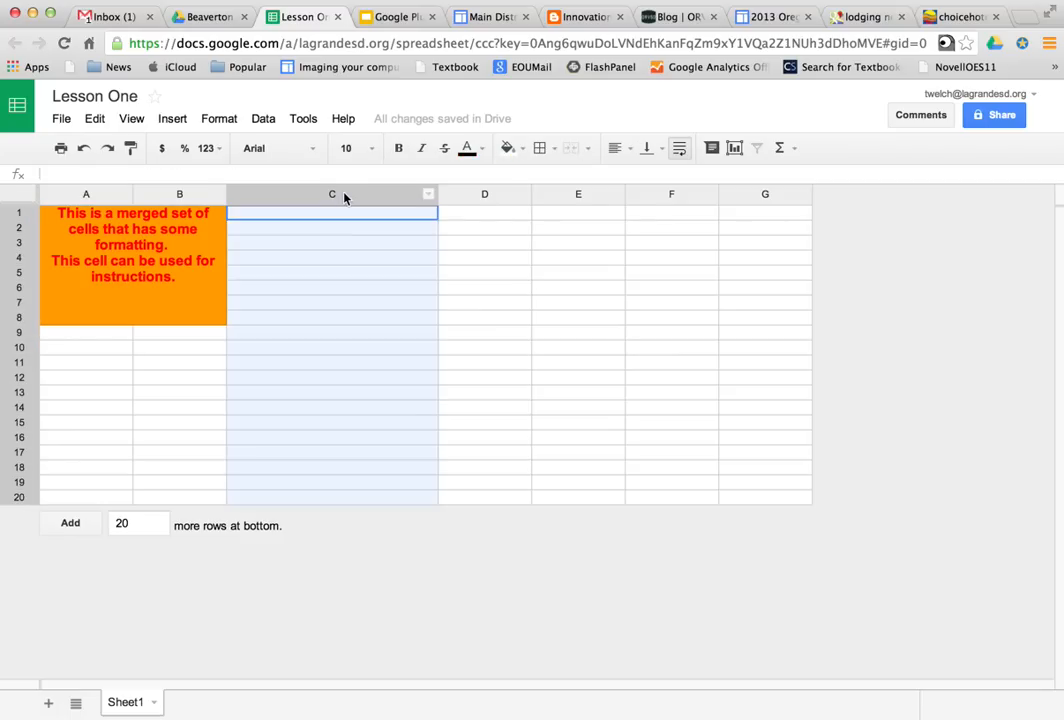
pyautogui.click(508, 148)
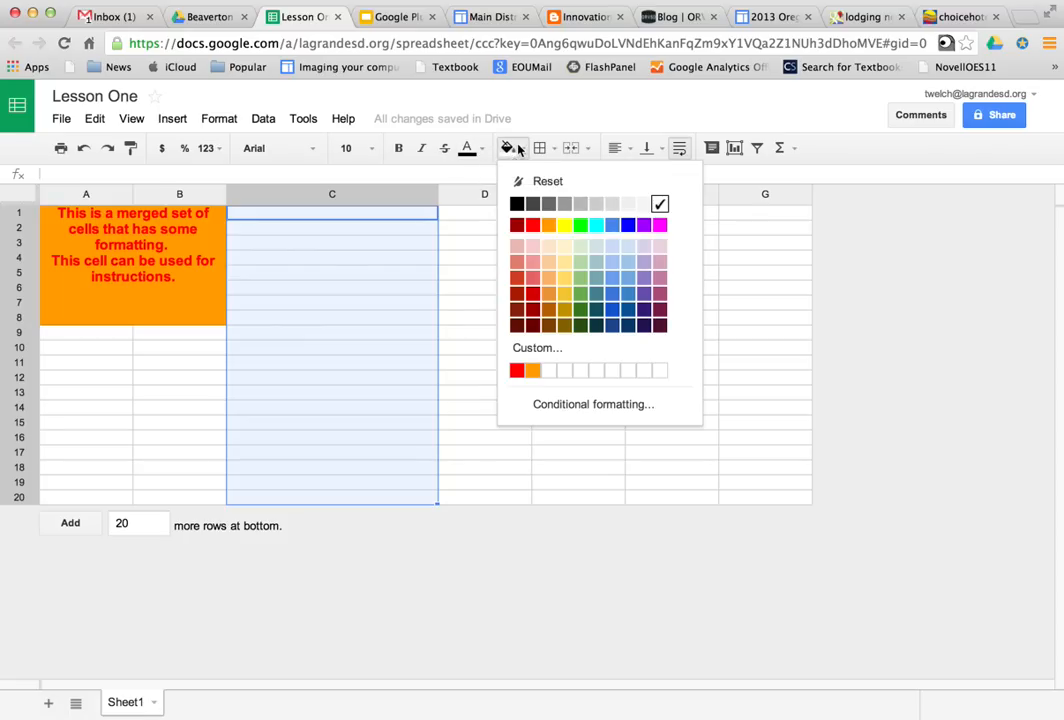
pyautogui.click(611, 227)
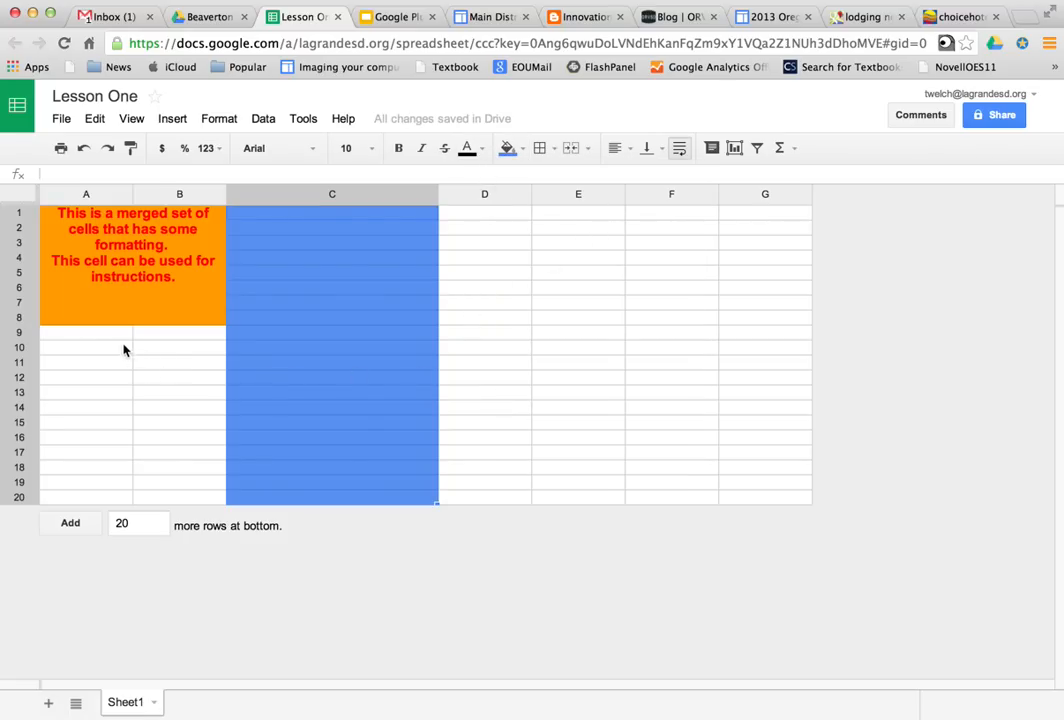
# Fill cells A9 to B20 with black and set their text color to white.
pyautogui.moveTo(128, 338); pyautogui.dragTo(157, 500)
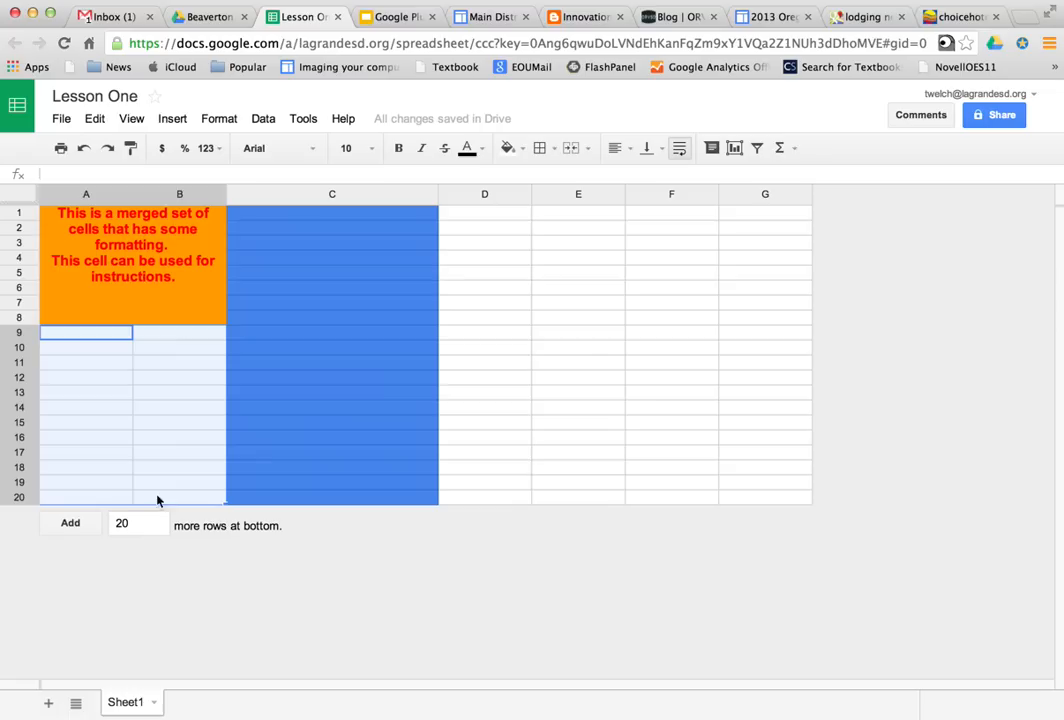
pyautogui.click(509, 148)
pyautogui.click(518, 204)
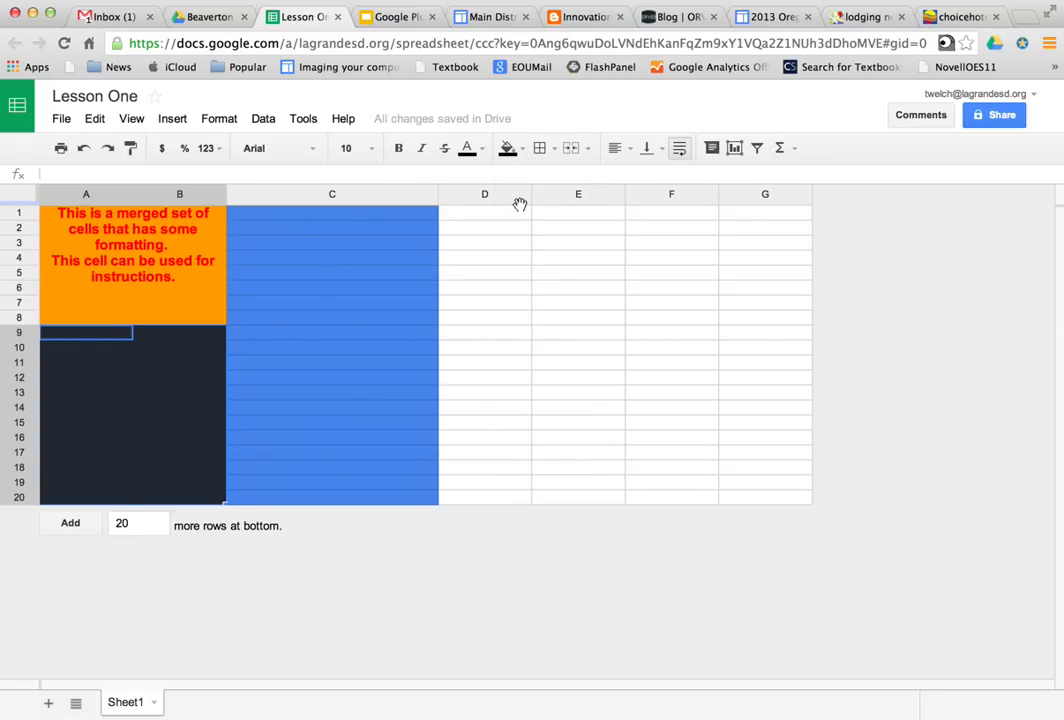
pyautogui.click(477, 150)
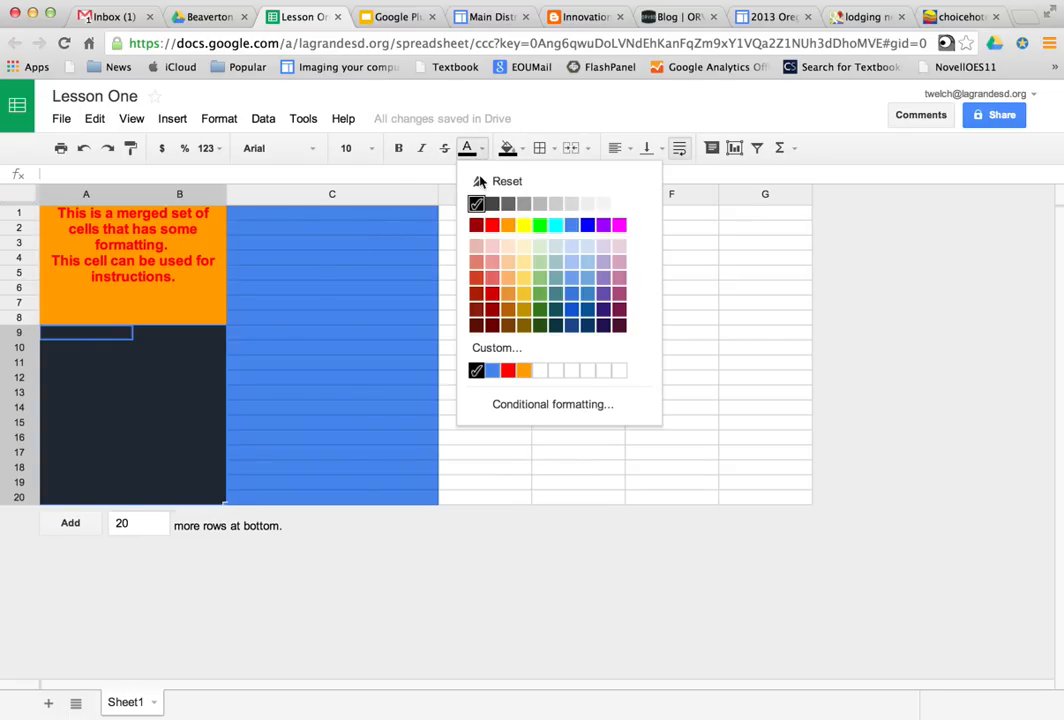
pyautogui.click(623, 210)
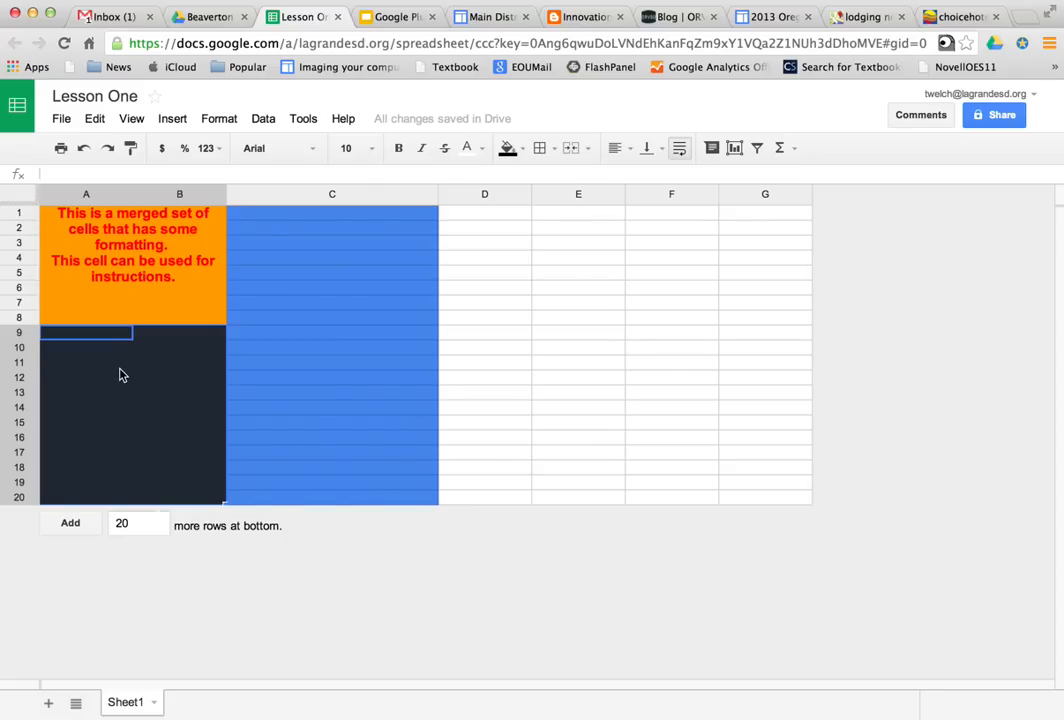
# Enter "This is a cell" in A9 and copy it down through A14 by autofill.
pyautogui.write('This is a ')
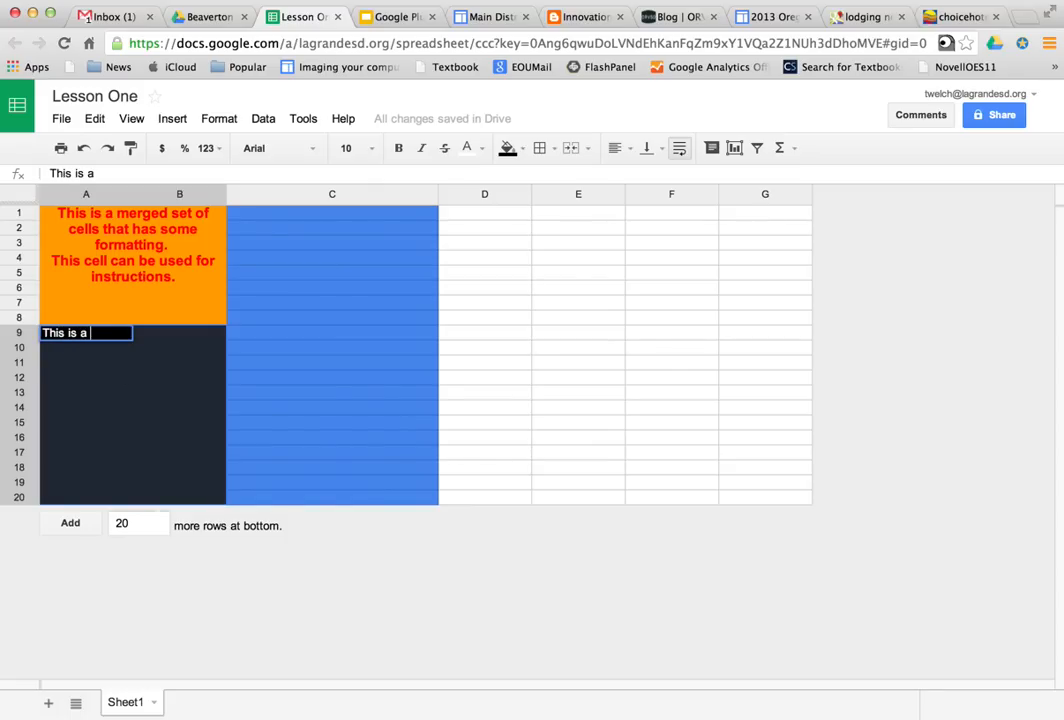
pyautogui.write('cell')
pyautogui.press('Return')
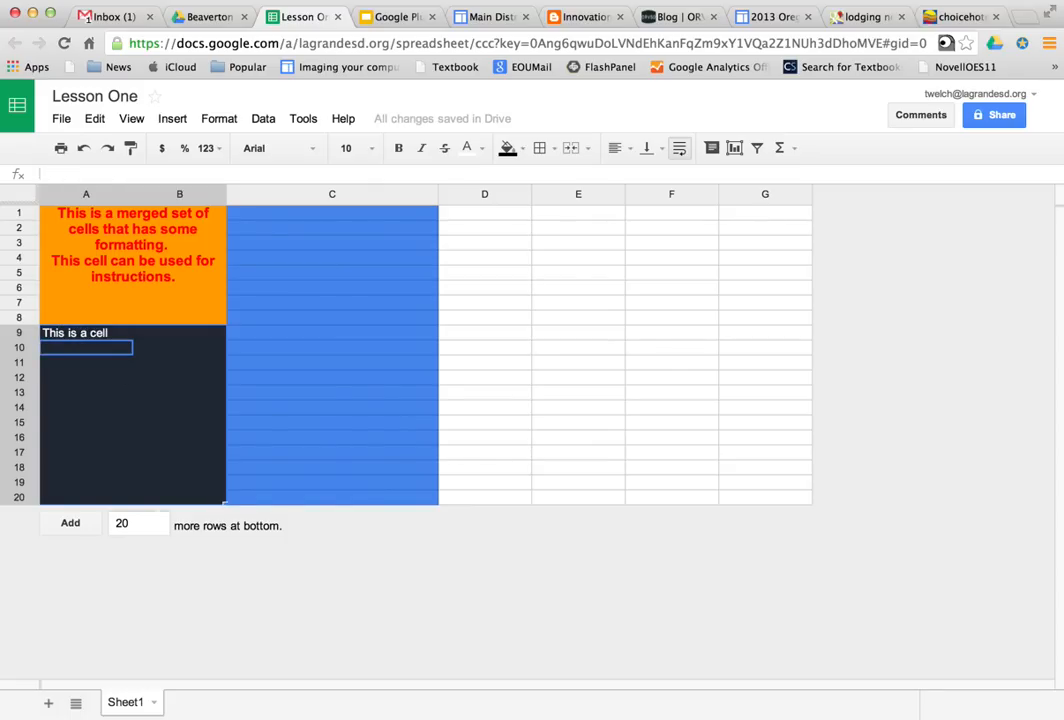
pyautogui.click(112, 337)
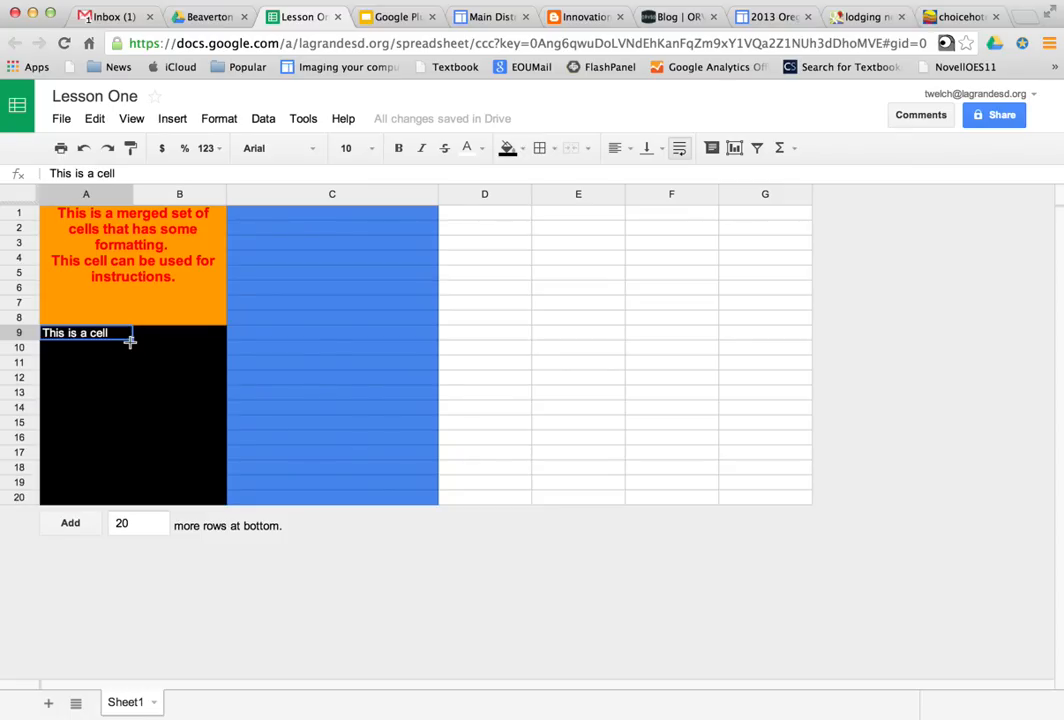
pyautogui.moveTo(129, 342); pyautogui.dragTo(131, 412)
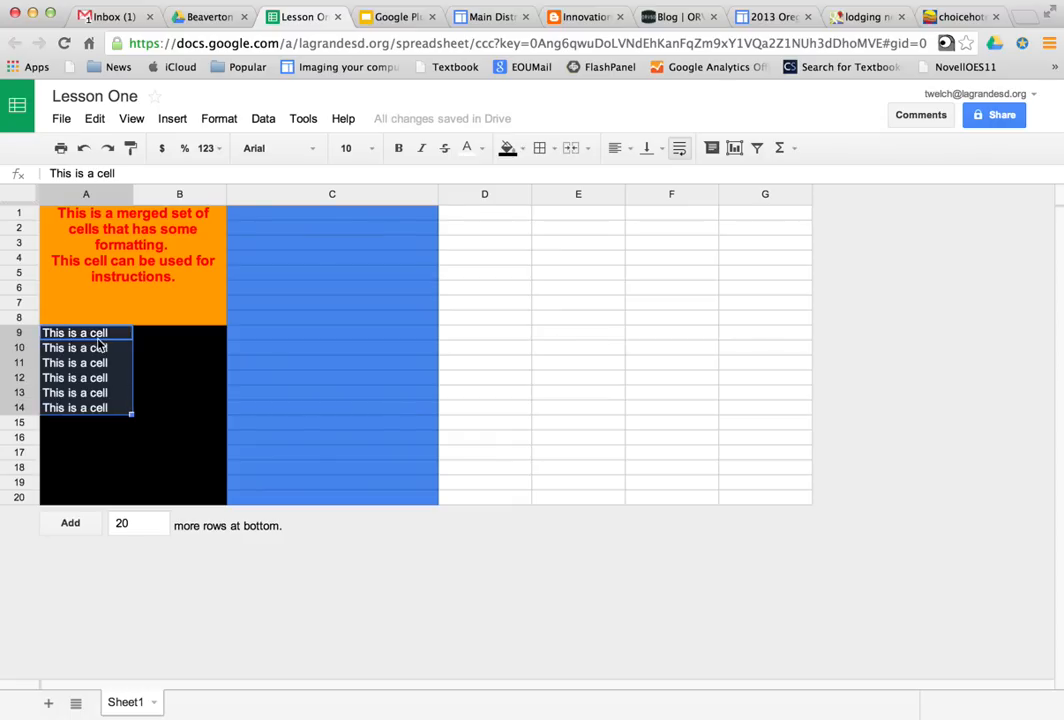
pyautogui.click(159, 439)
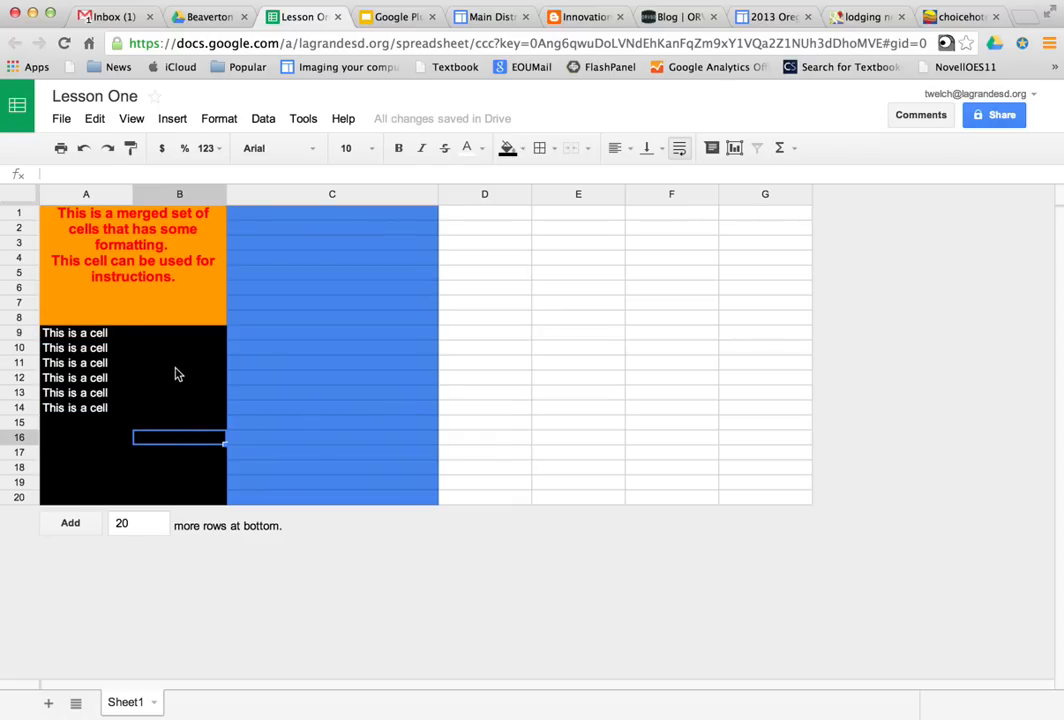
pyautogui.click(177, 252)
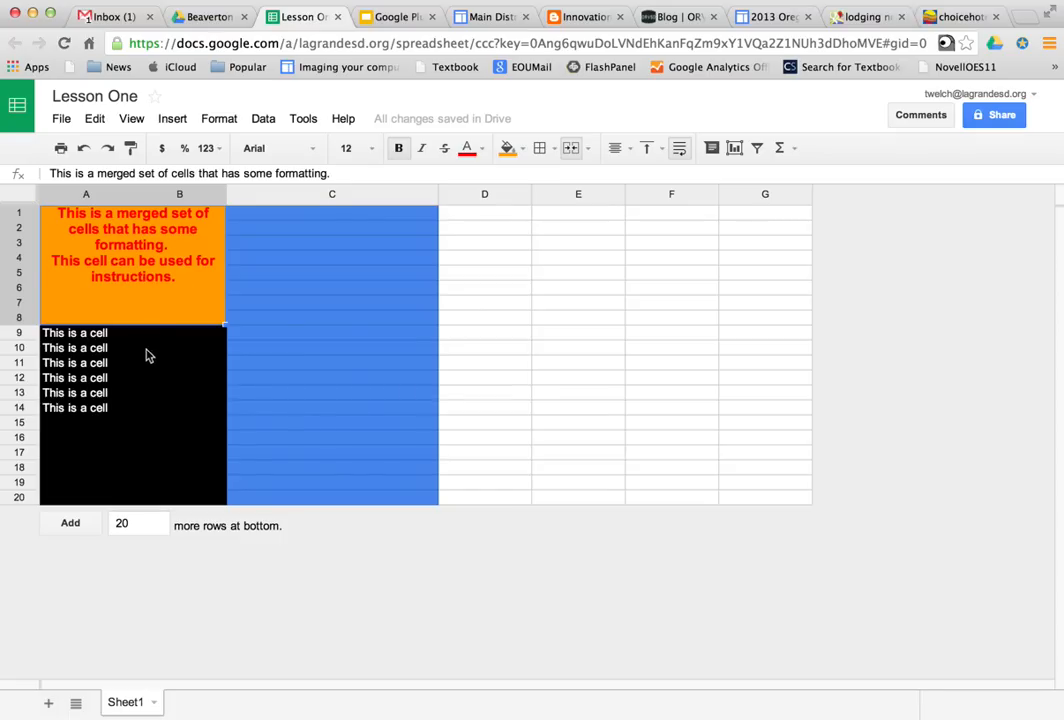
pyautogui.click(88, 334)
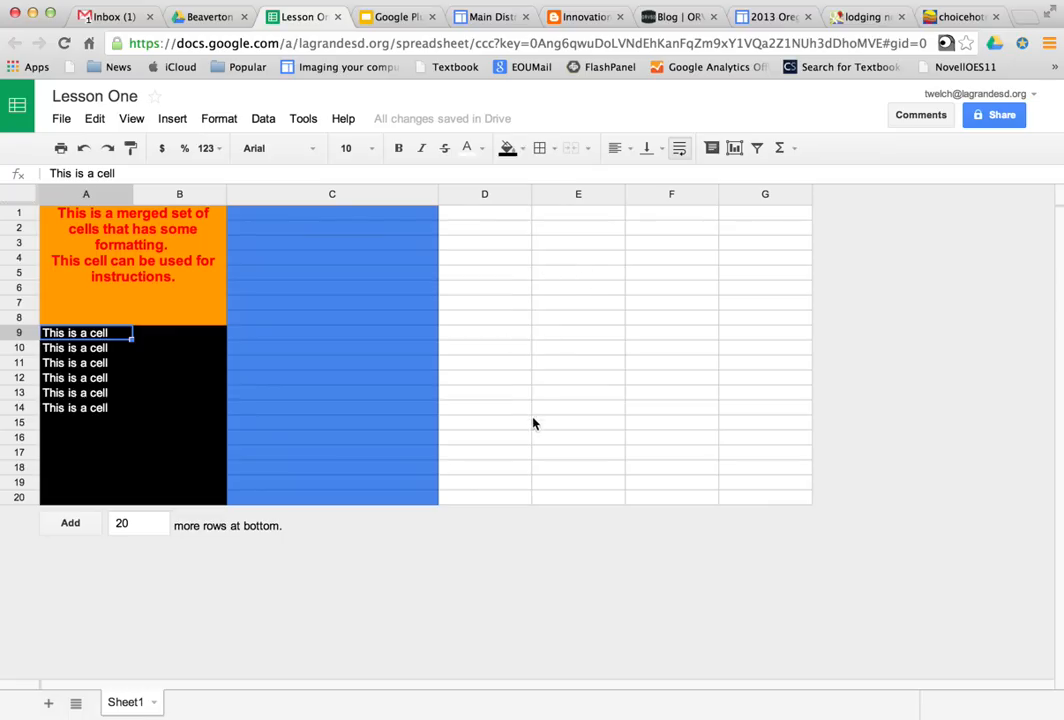
# Fill columns D through G with the lightest green.
pyautogui.moveTo(501, 202); pyautogui.dragTo(769, 207)
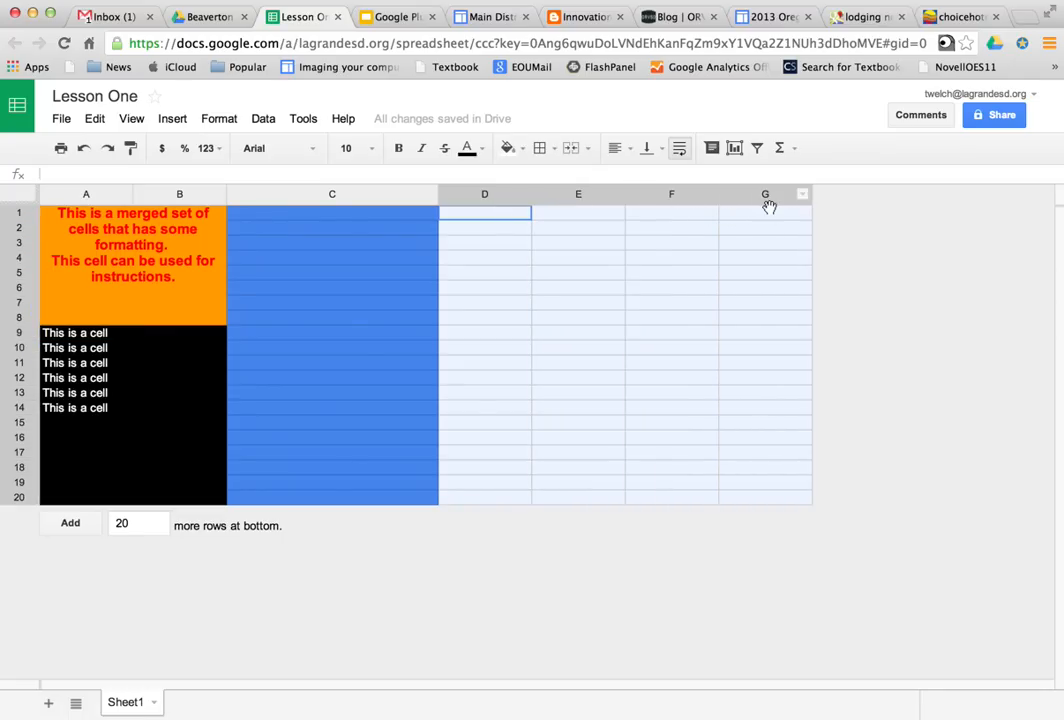
pyautogui.click(508, 148)
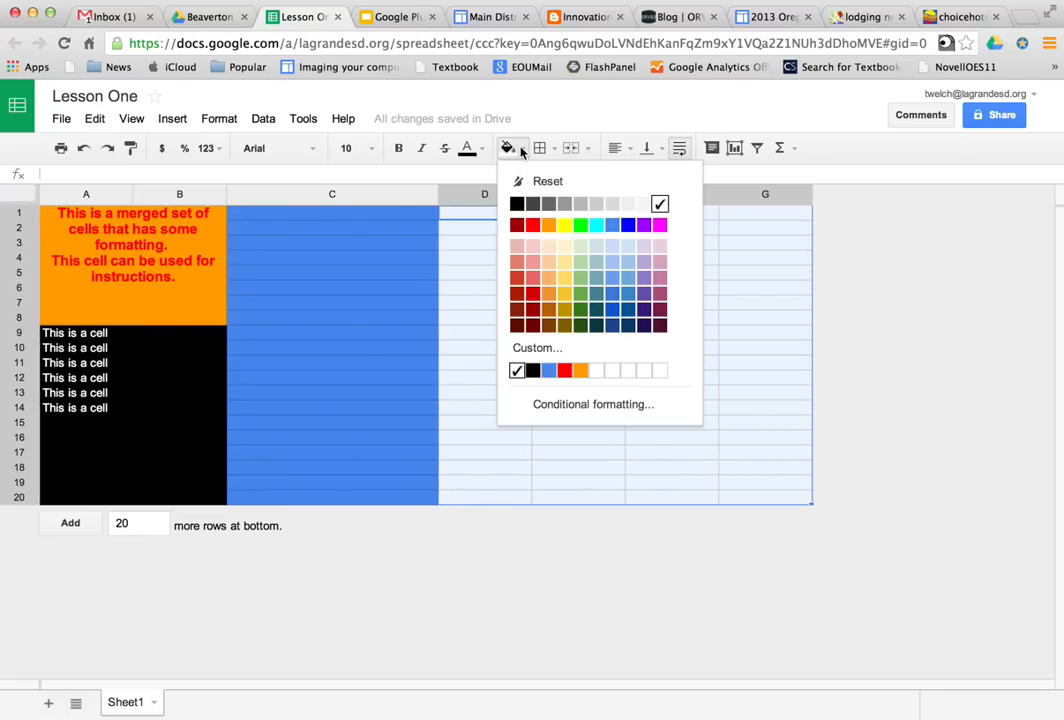
pyautogui.click(582, 246)
pyautogui.click(605, 377)
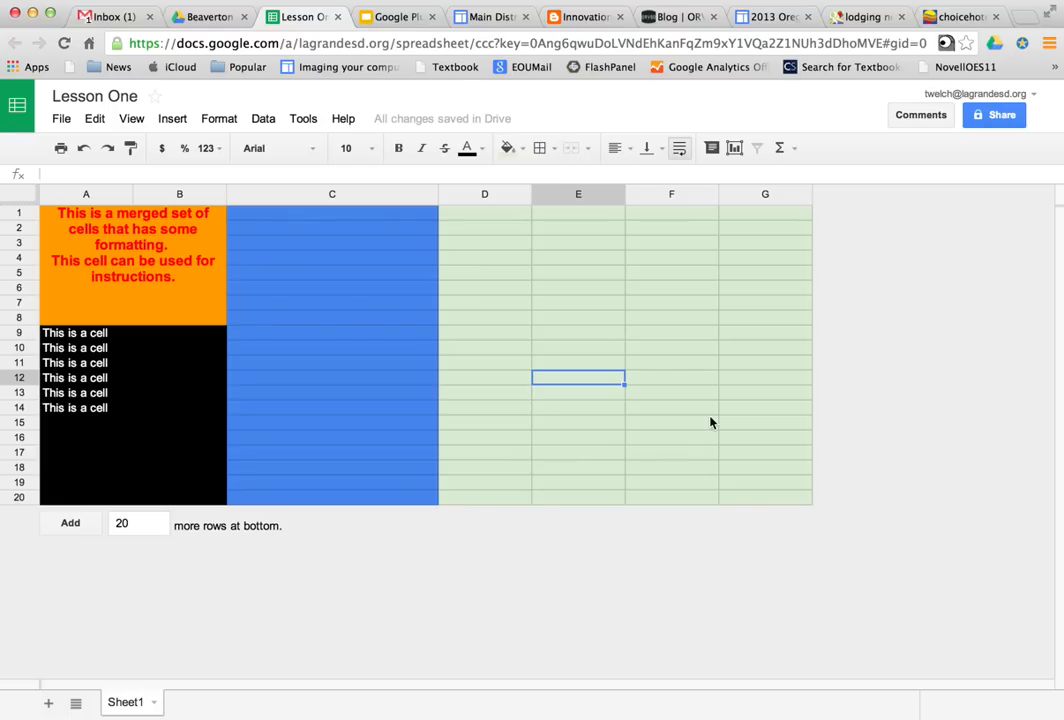
# Enter the numbers 9, 80 and 70 down column G in cells G1 to G3.
pyautogui.click(774, 216)
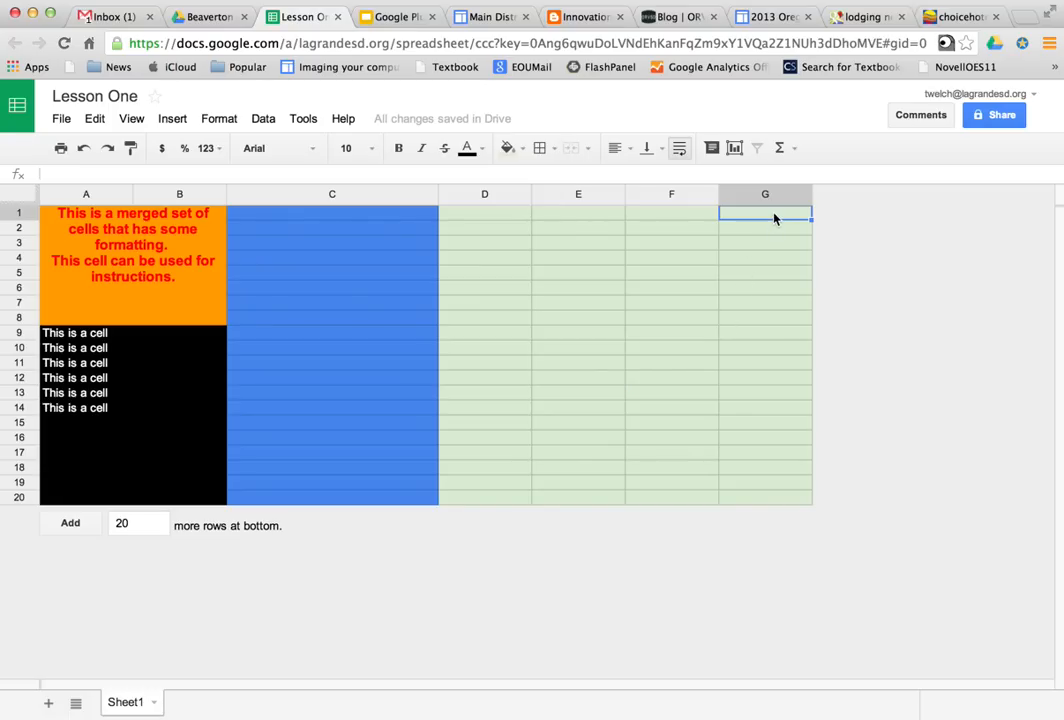
pyautogui.write('9')
pyautogui.press('Return')
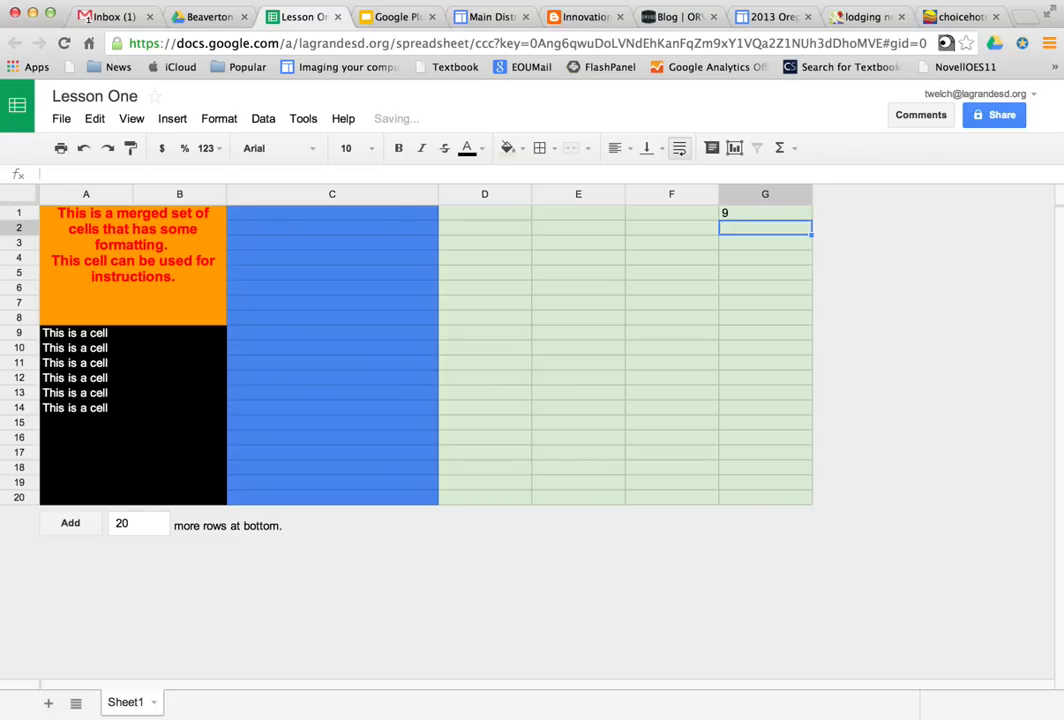
pyautogui.write('80')
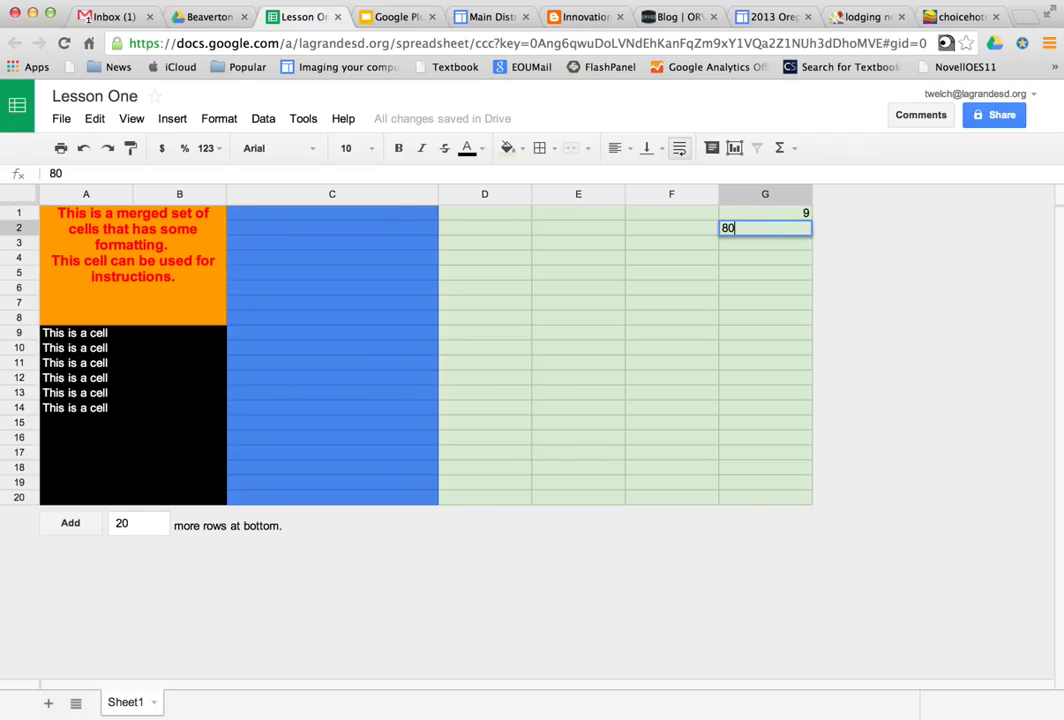
pyautogui.press('Return')
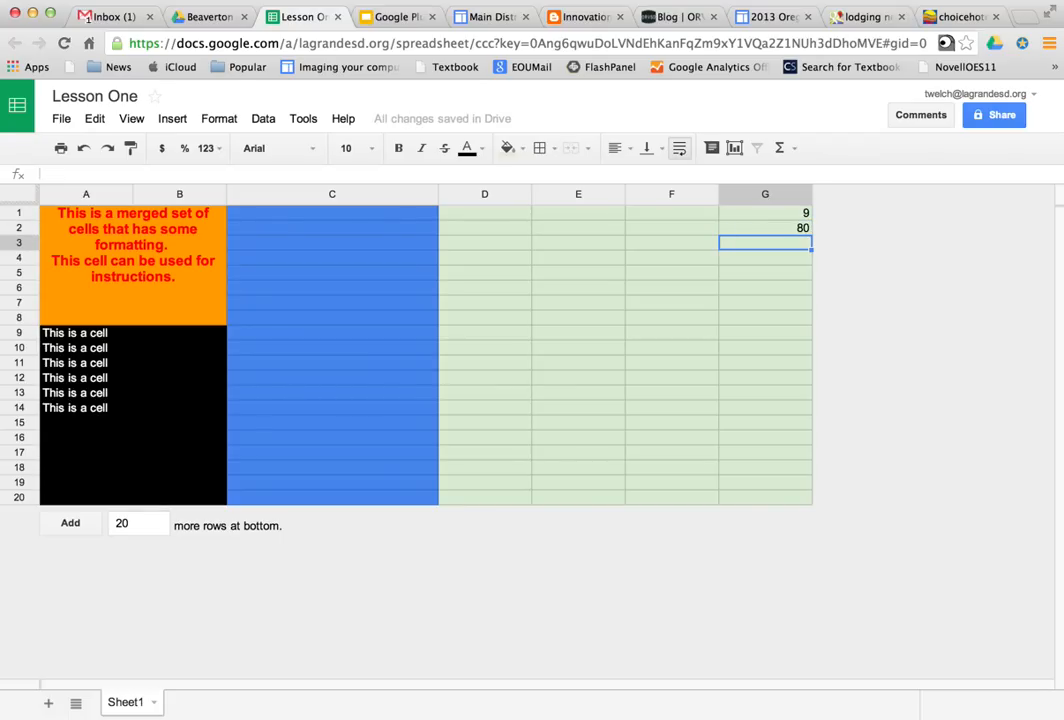
pyautogui.write('70')
pyautogui.press('Return')
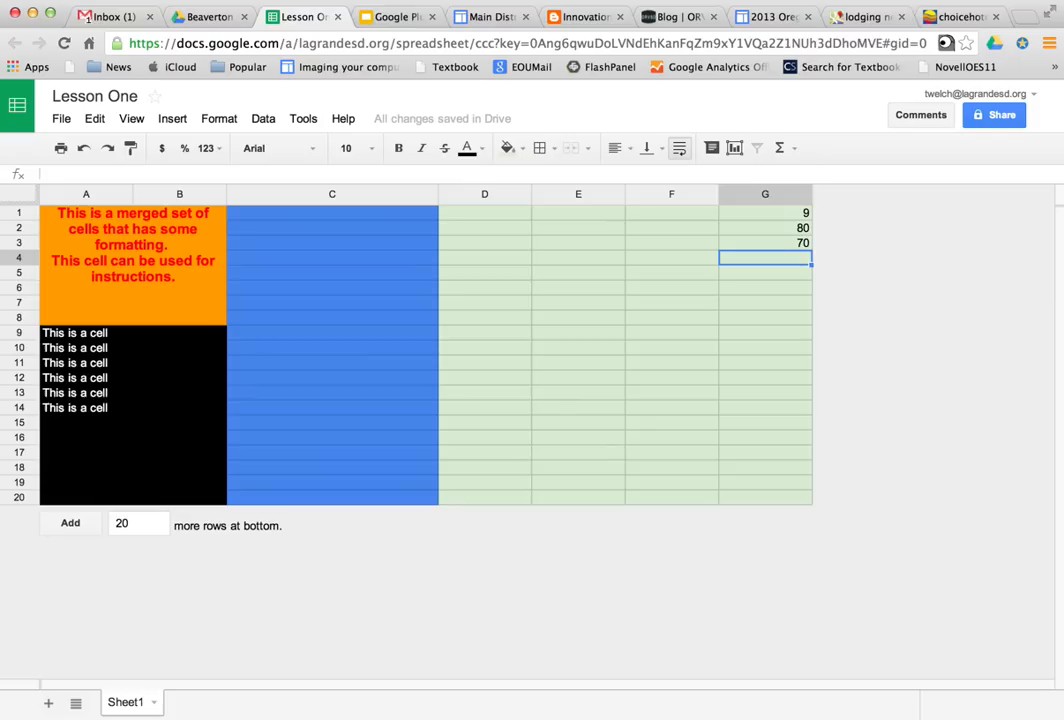
# Continue the number list in column G with 50 in G4 and 40 in G5.
pyautogui.click(790, 215)
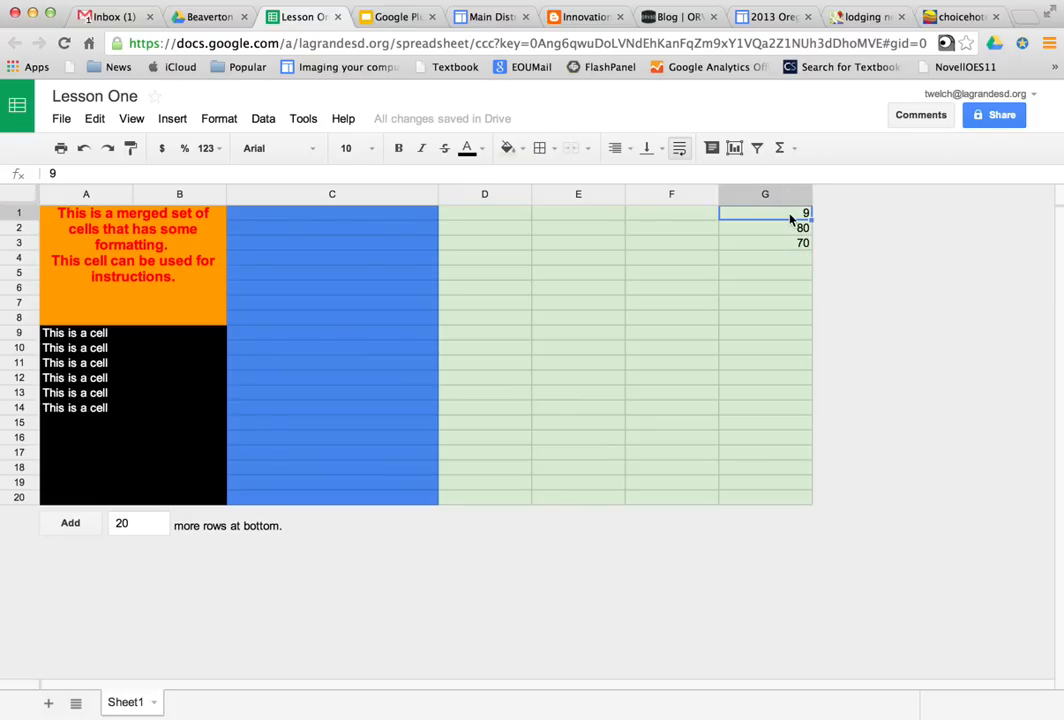
pyautogui.click(780, 264)
pyautogui.write('50')
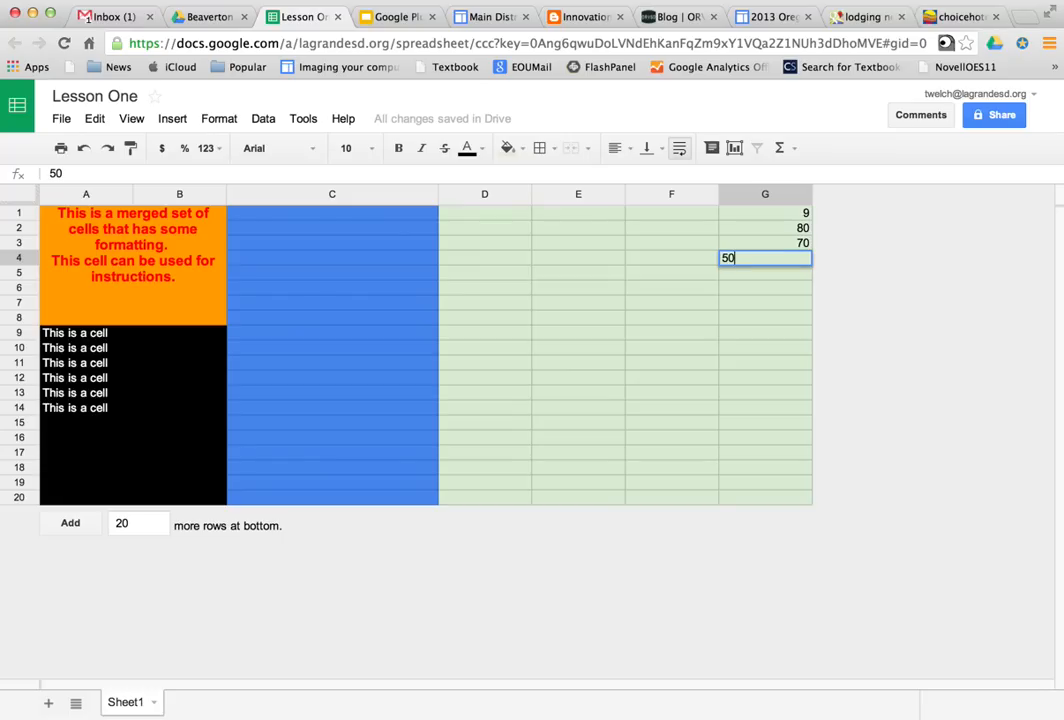
pyautogui.press('Return')
pyautogui.write('40')
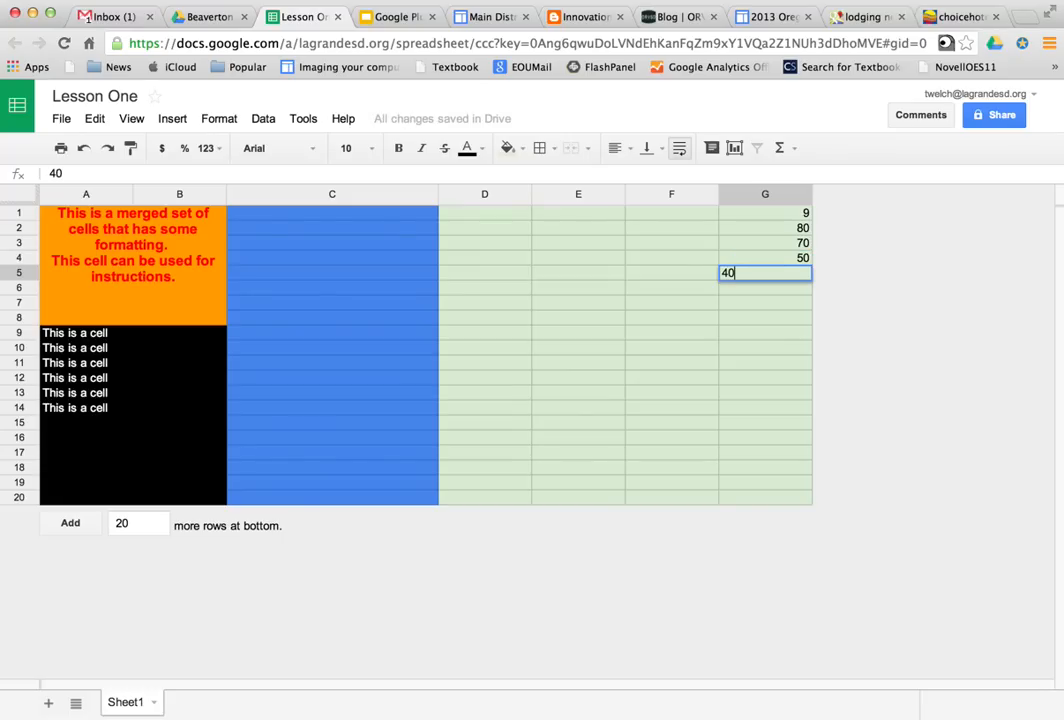
pyautogui.press('Return')
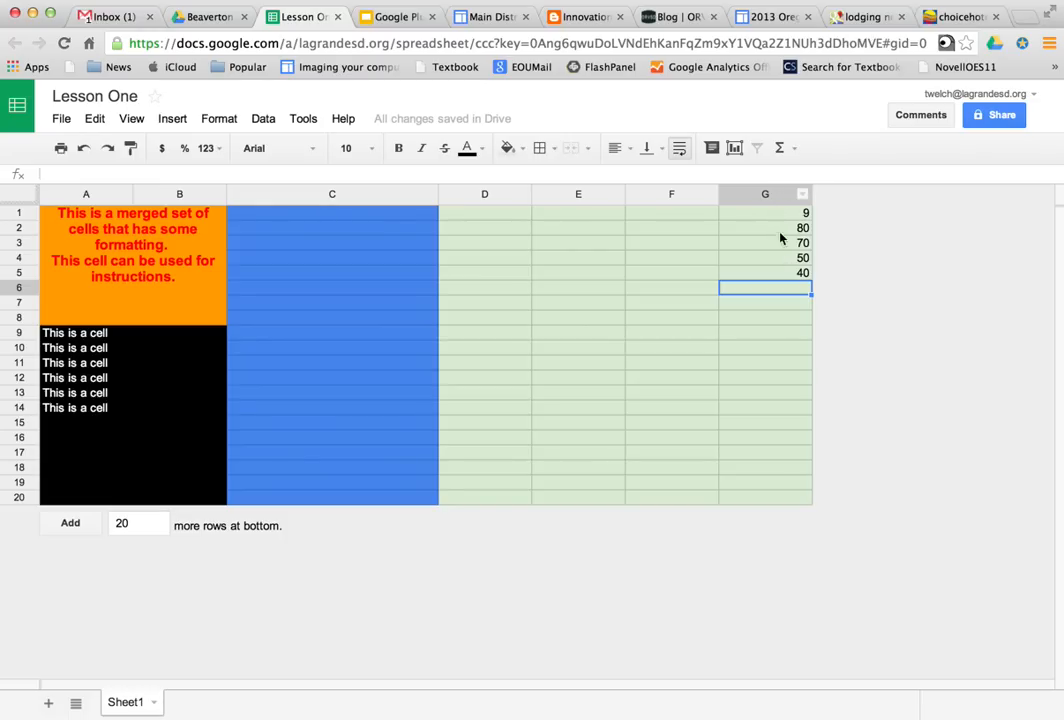
# Set the first number in column G, cell G1, to 90.
pyautogui.click(790, 215)
pyautogui.write('90')
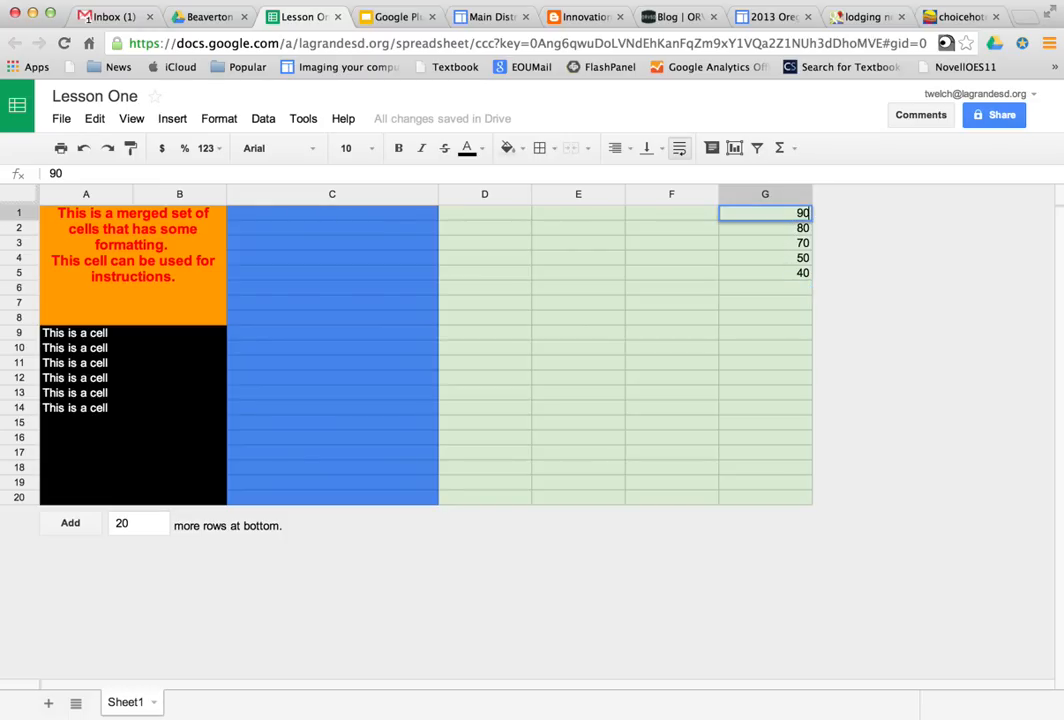
pyautogui.press('Return')
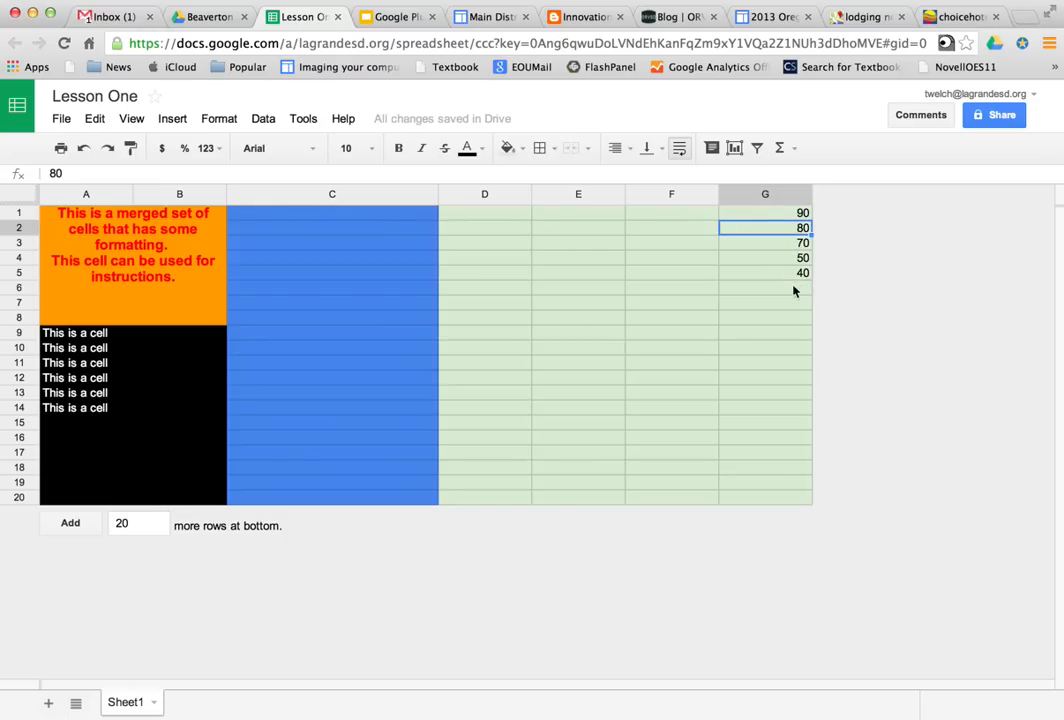
# Create a conditional formatting rule for column G that gives values greater than 90 a dark green background.
pyautogui.click(802, 195)
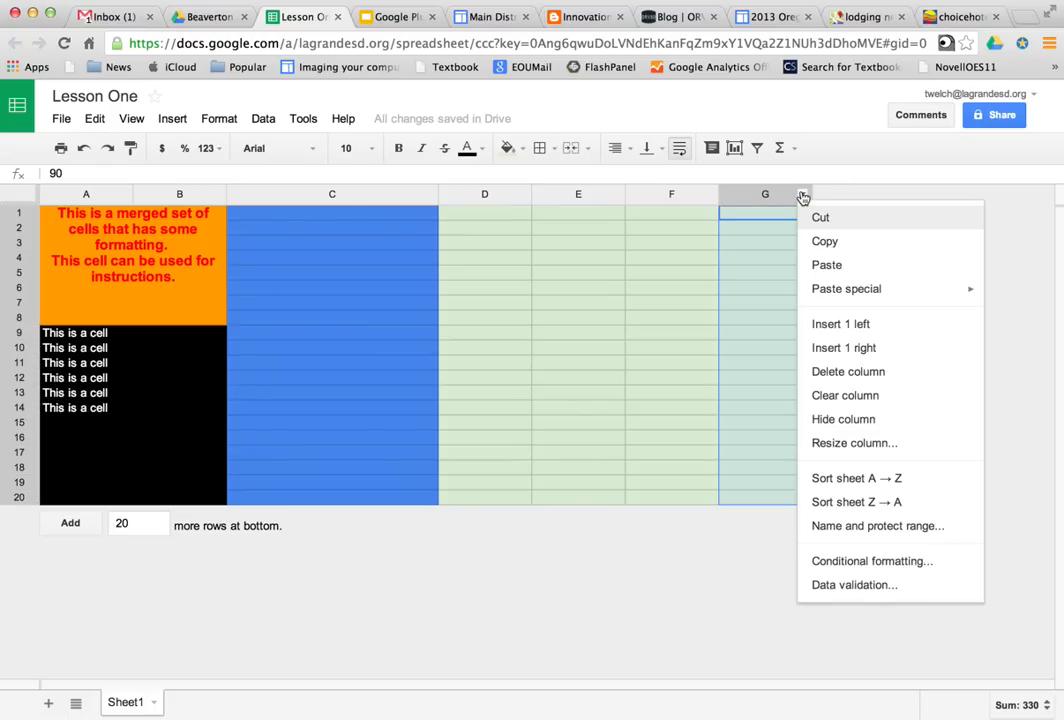
pyautogui.click(846, 563)
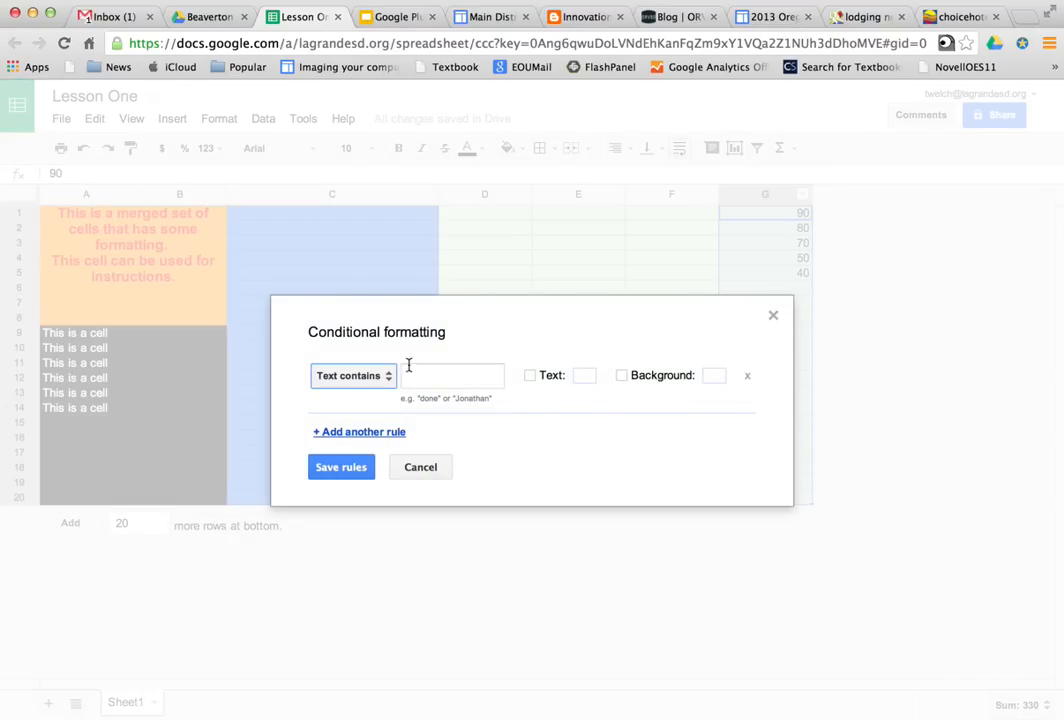
pyautogui.click(363, 378)
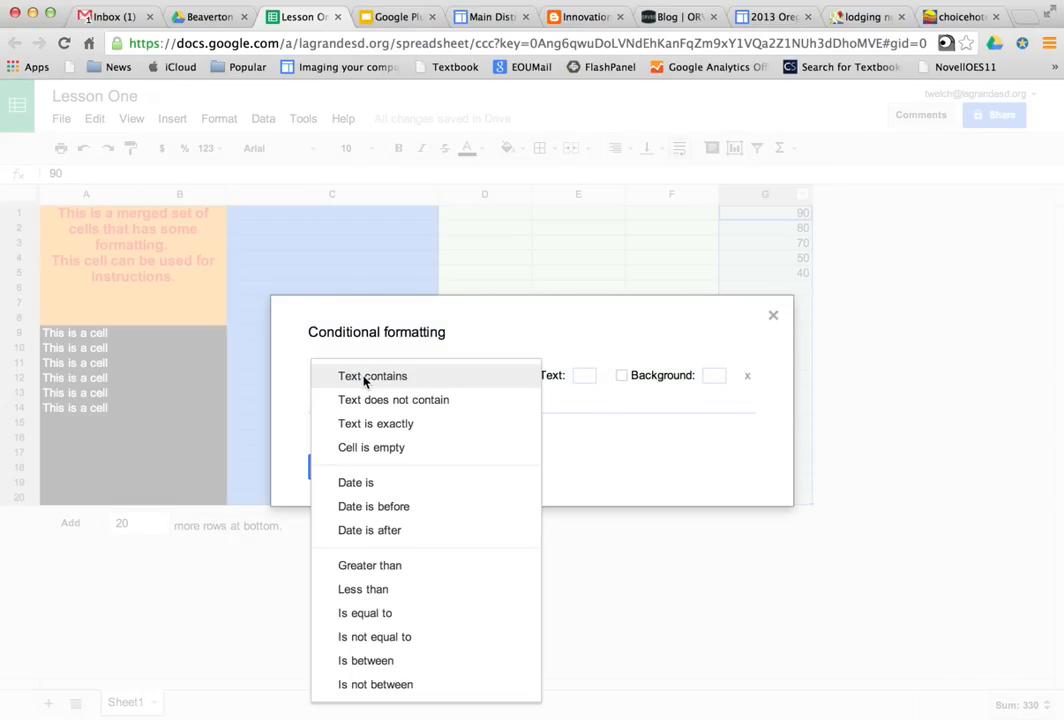
pyautogui.click(412, 572)
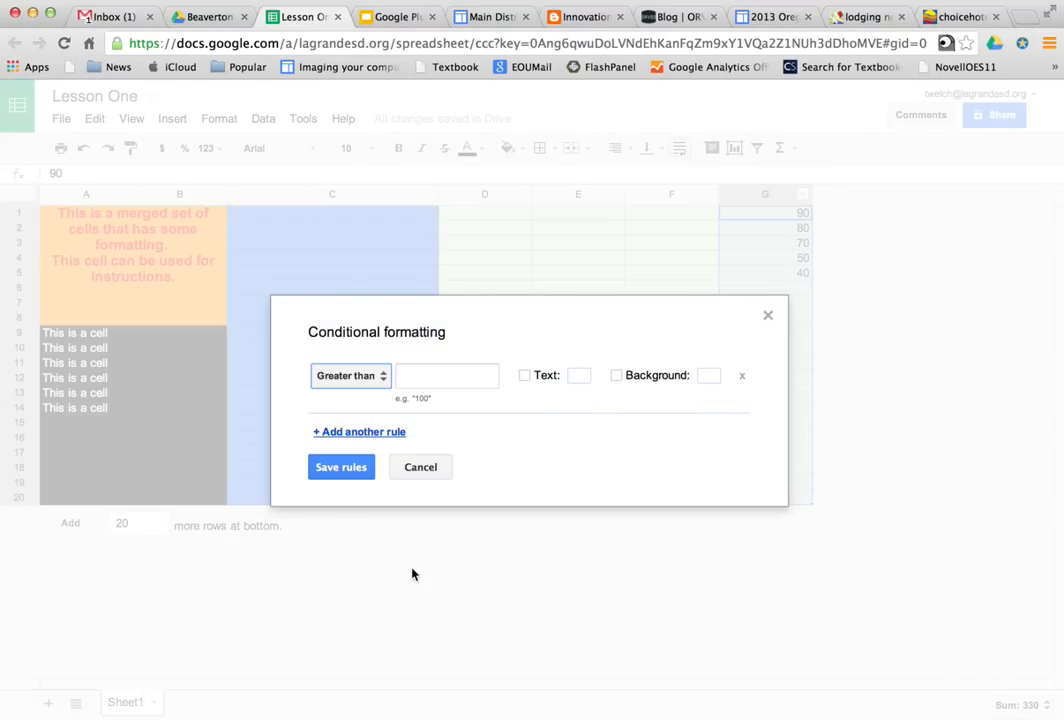
pyautogui.click(448, 382)
pyautogui.write('90')
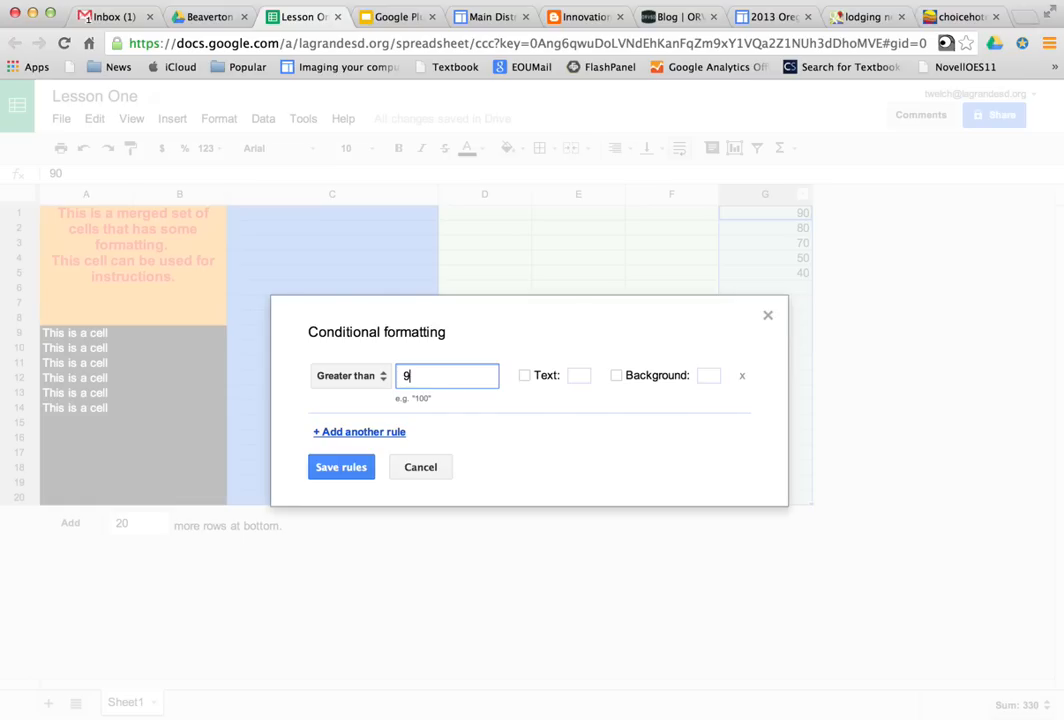
pyautogui.click(716, 377)
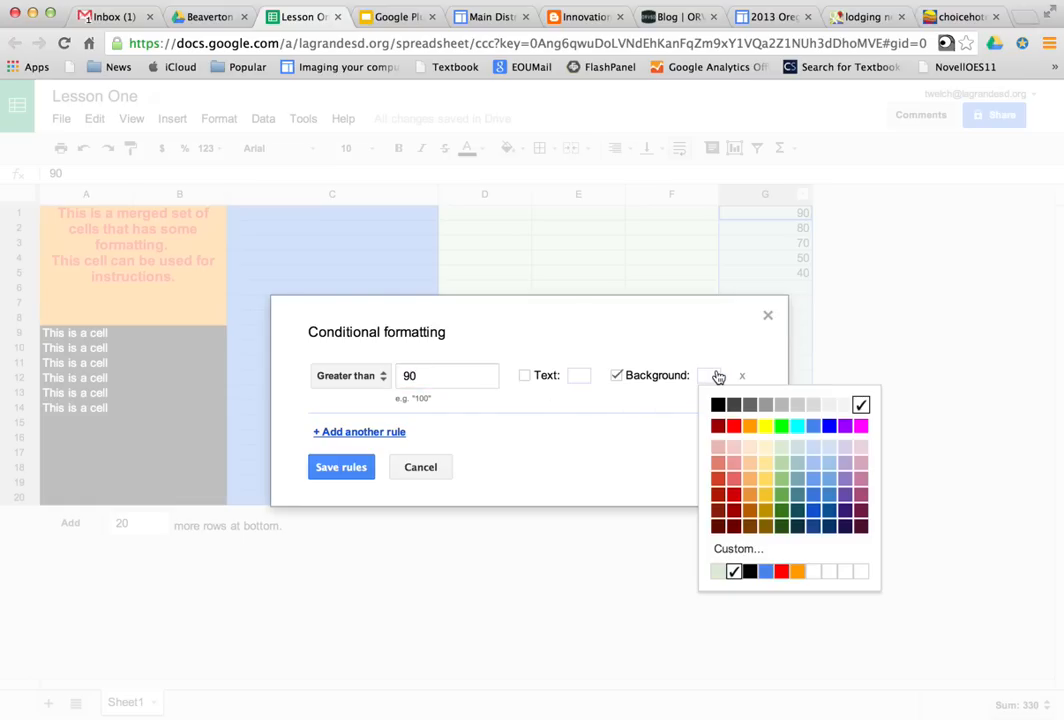
pyautogui.click(781, 510)
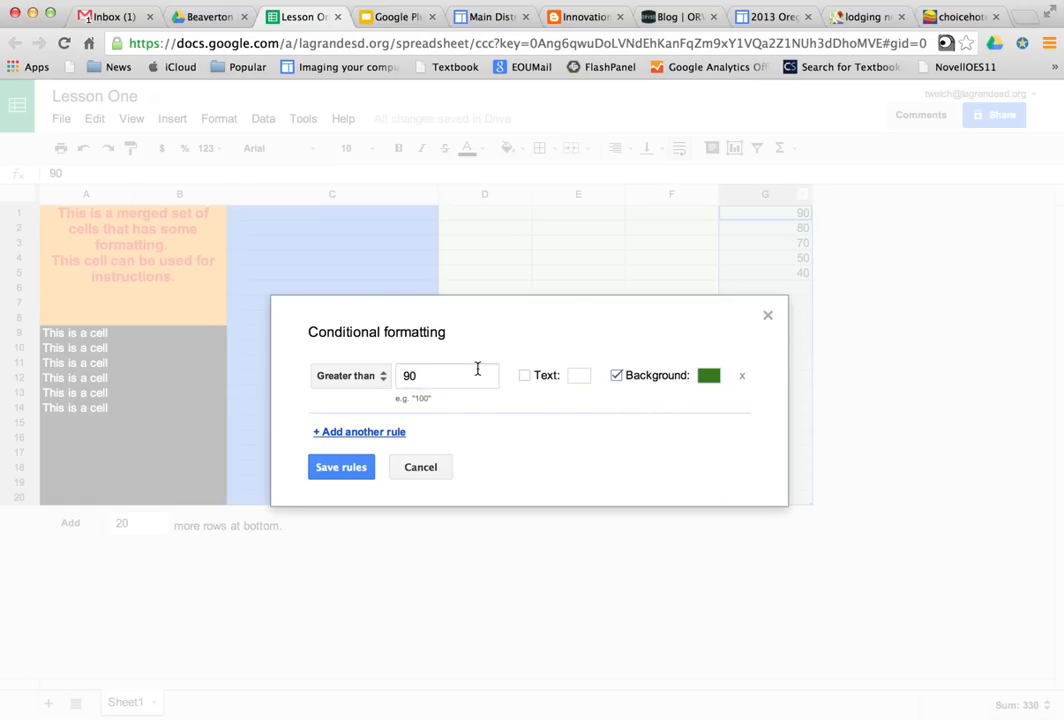
# Add a second conditional formatting rule for column G that gives values between 79 and 90 a red background.
pyautogui.click(362, 433)
pyautogui.click(380, 433)
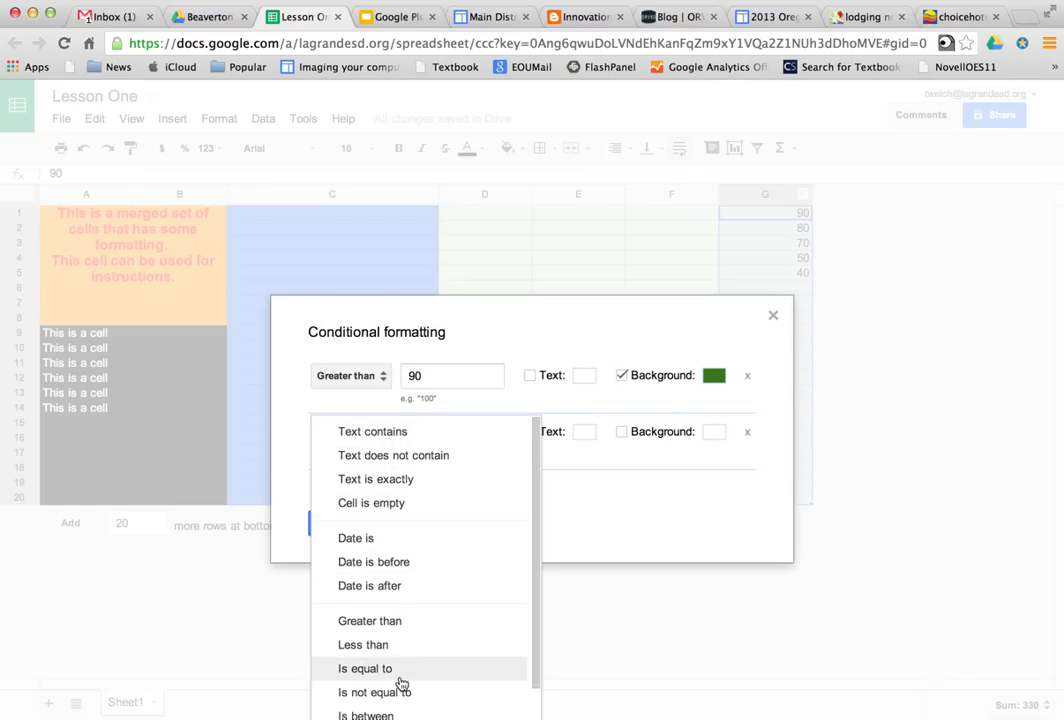
pyautogui.click(396, 710)
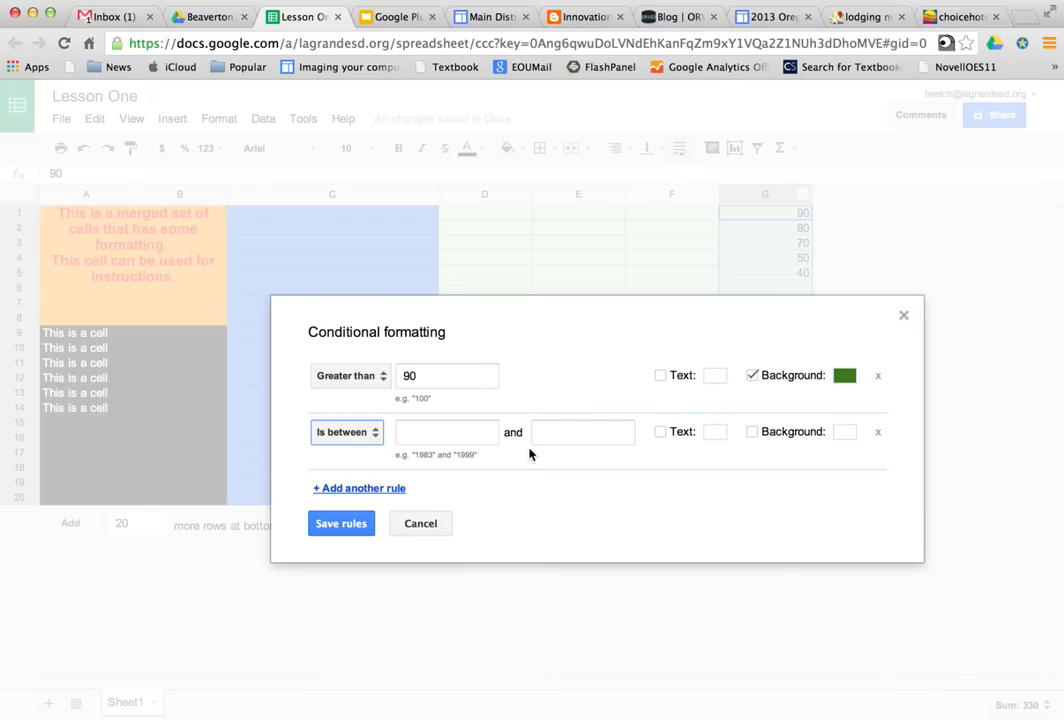
pyautogui.click(481, 434)
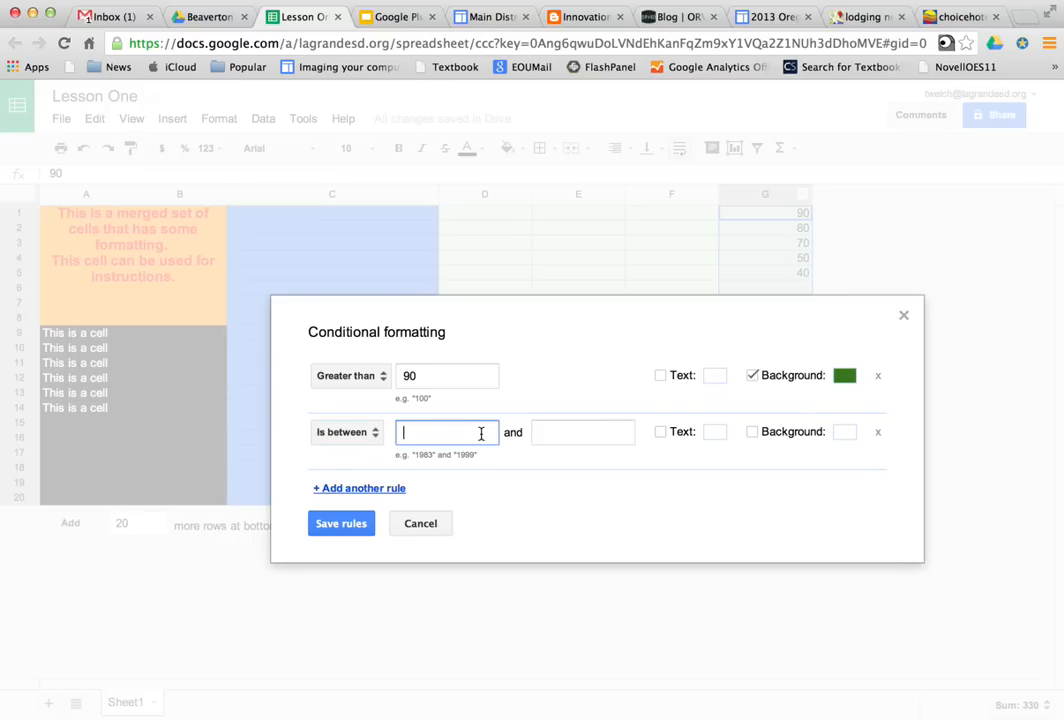
pyautogui.write('879')
pyautogui.press('Tab')
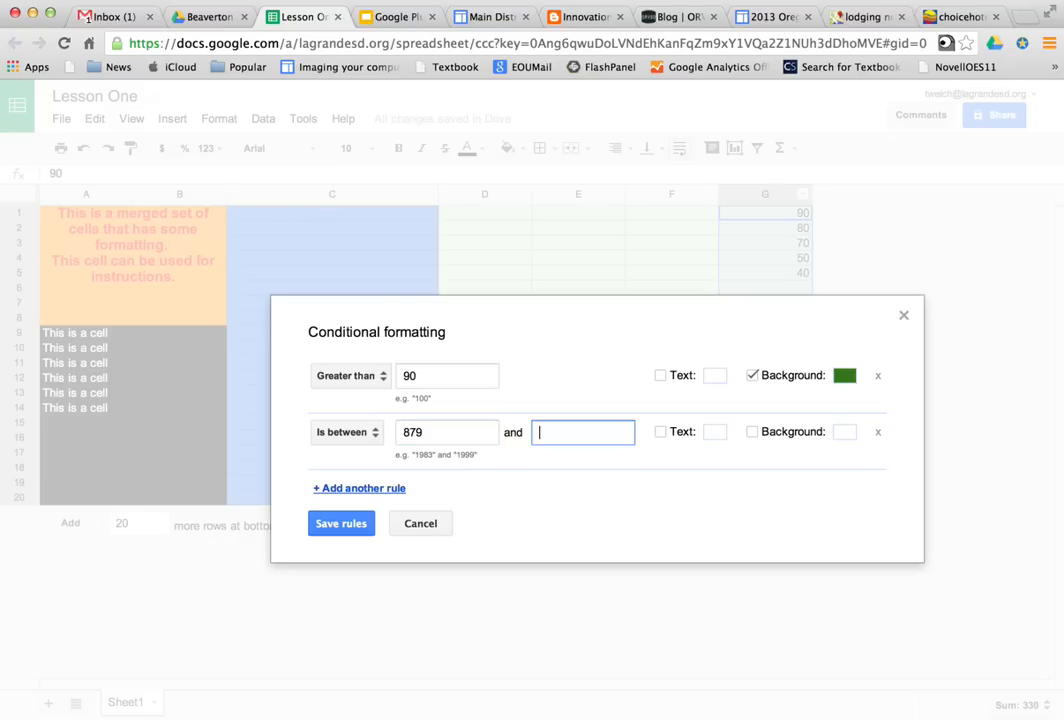
pyautogui.doubleClick(455, 425)
pyautogui.write('79')
pyautogui.press('Tab')
pyautogui.write('90')
pyautogui.click(845, 434)
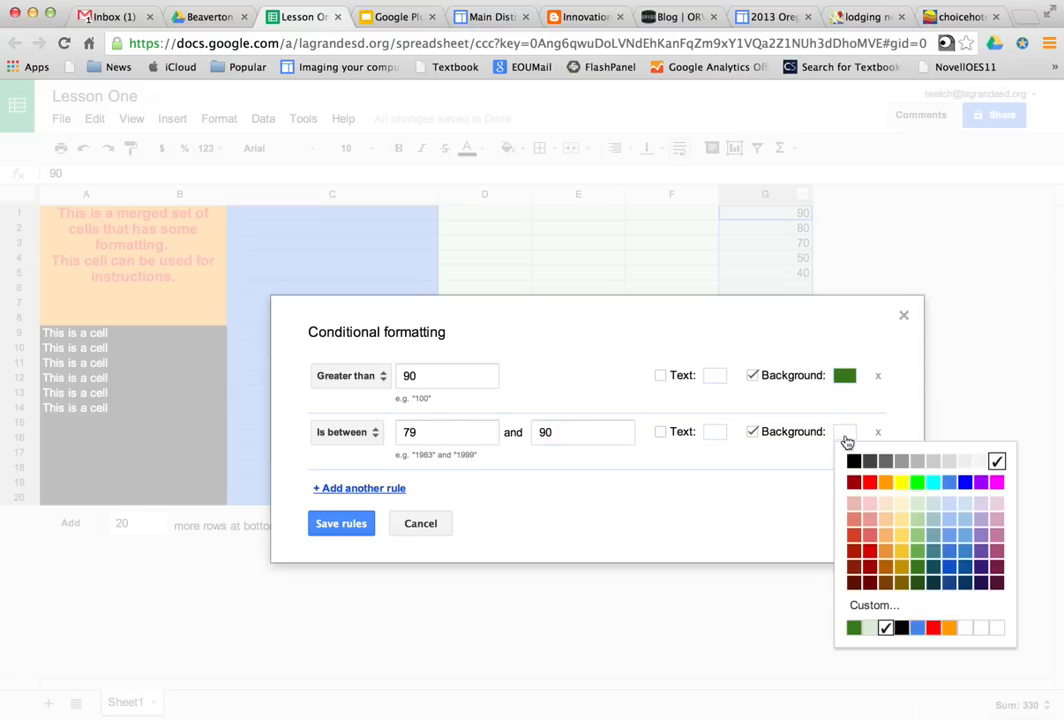
pyautogui.click(870, 486)
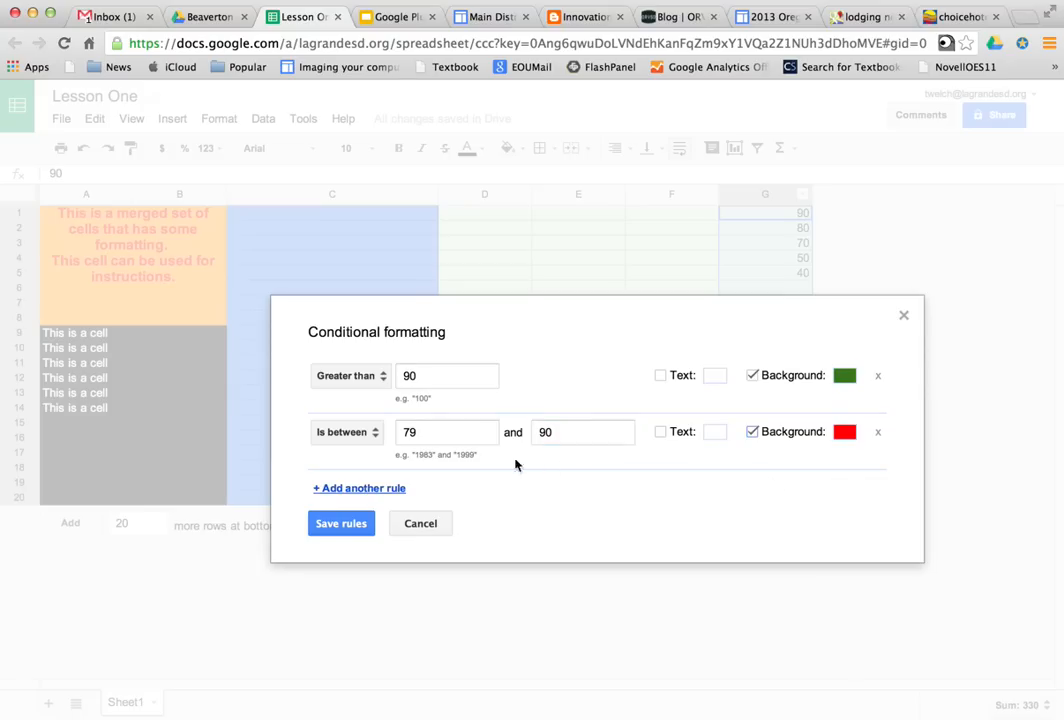
# Add a third conditional formatting rule that gives values between 69 and 80 a yellow background.
pyautogui.click(369, 492)
pyautogui.click(393, 491)
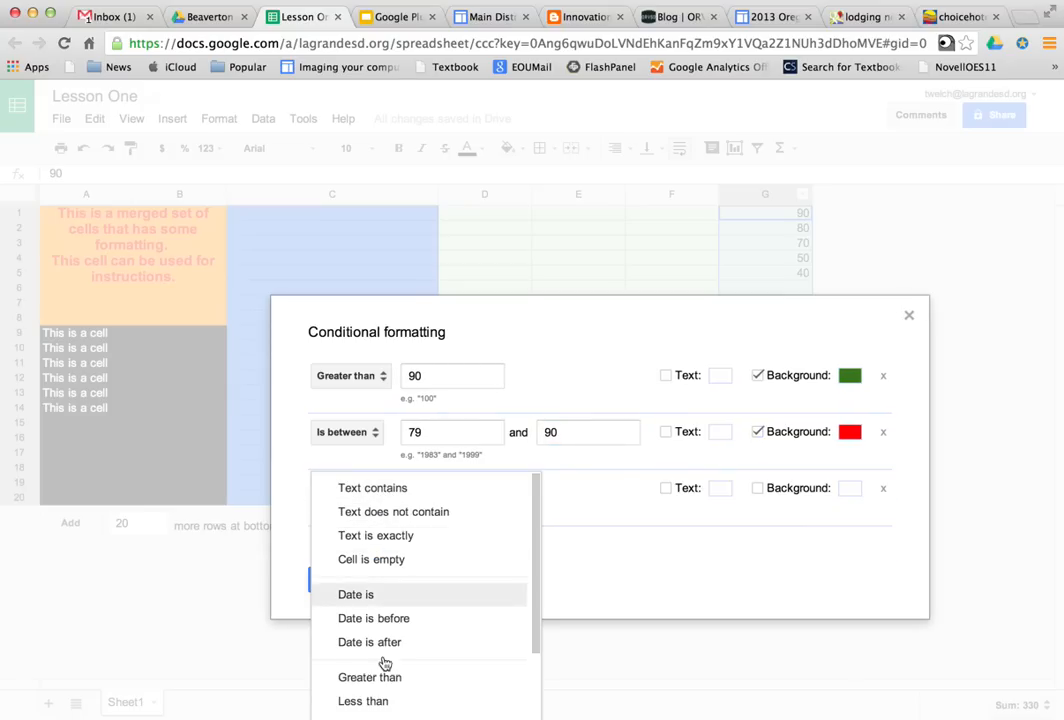
pyautogui.scroll(-3, 383, 698)
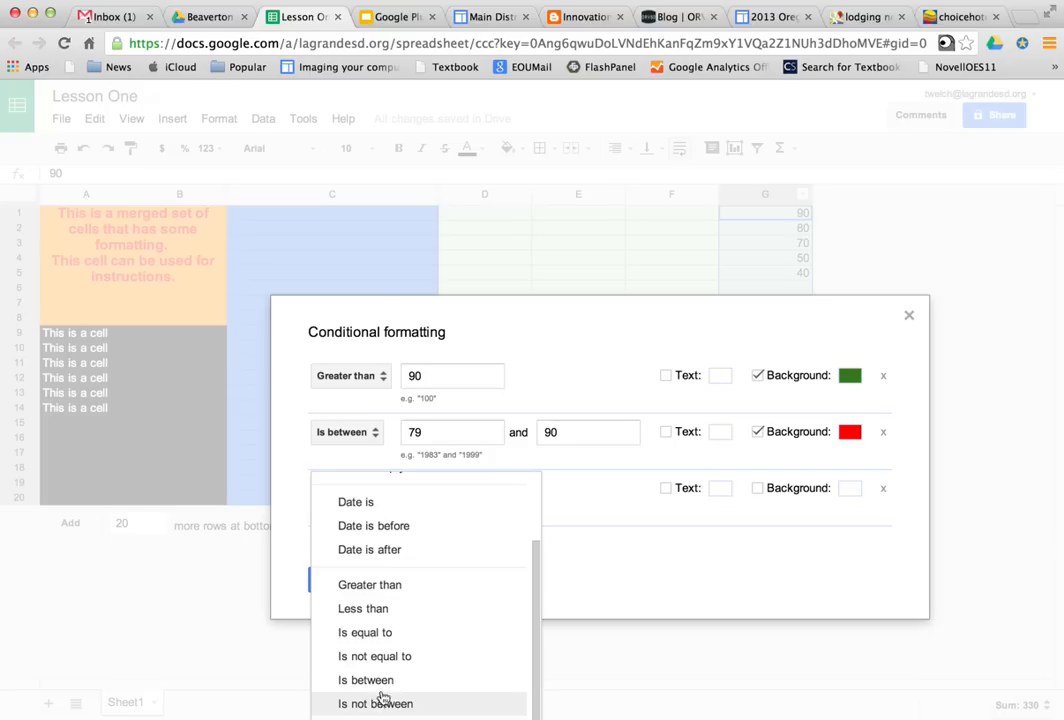
pyautogui.click(390, 682)
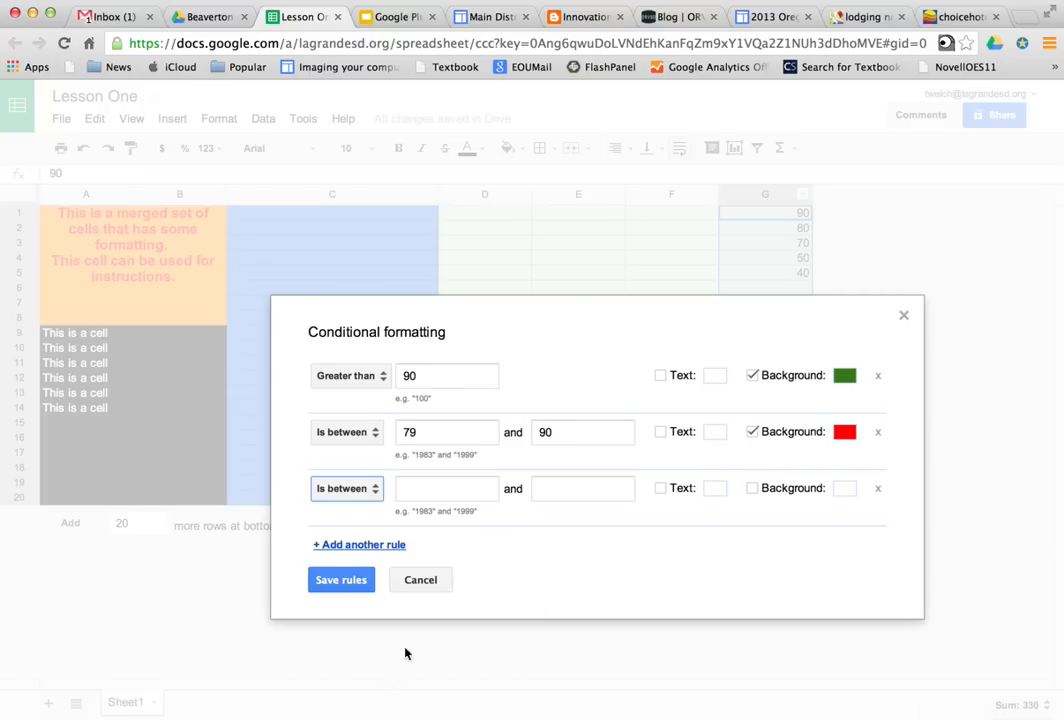
pyautogui.click(454, 490)
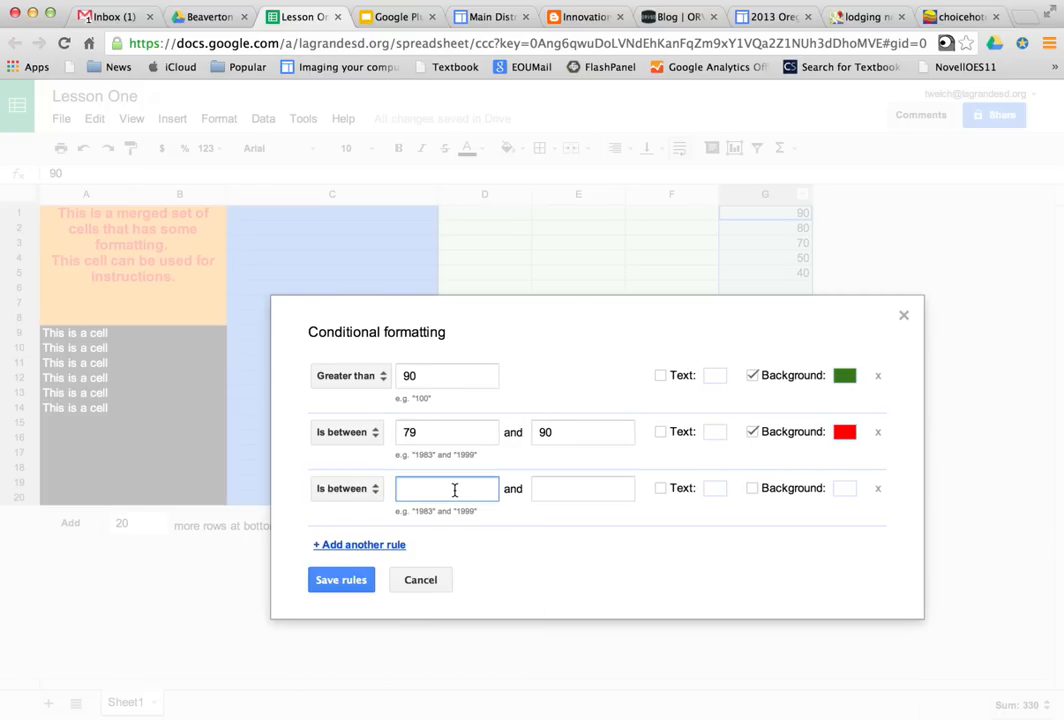
pyautogui.write('69')
pyautogui.press('Tab')
pyautogui.write('80')
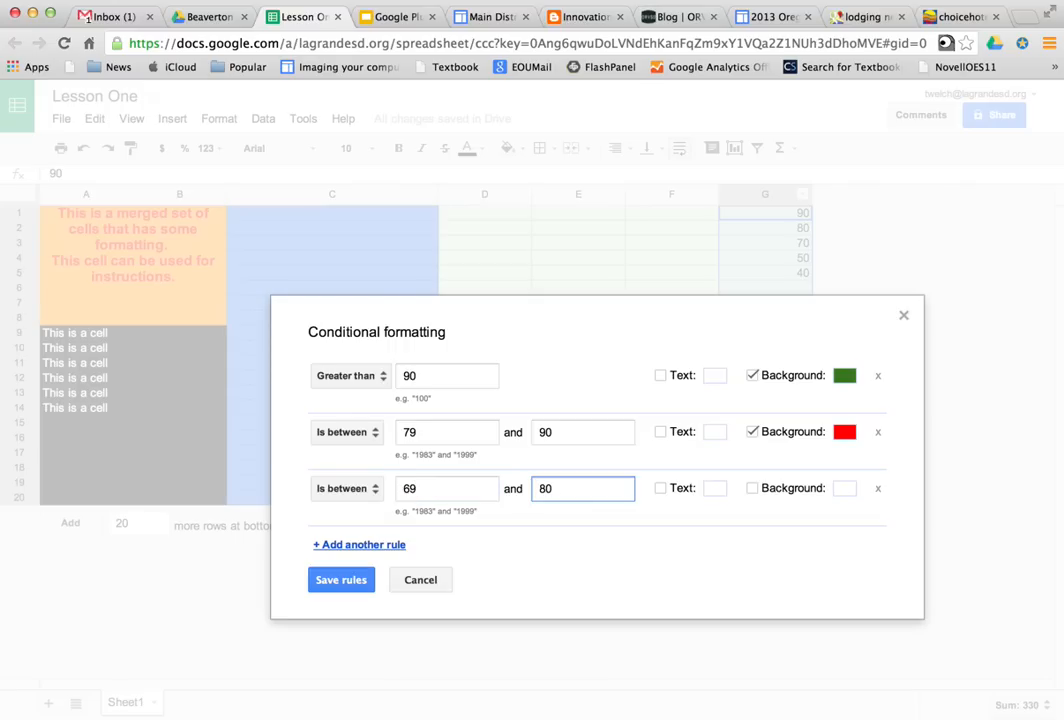
pyautogui.click(847, 489)
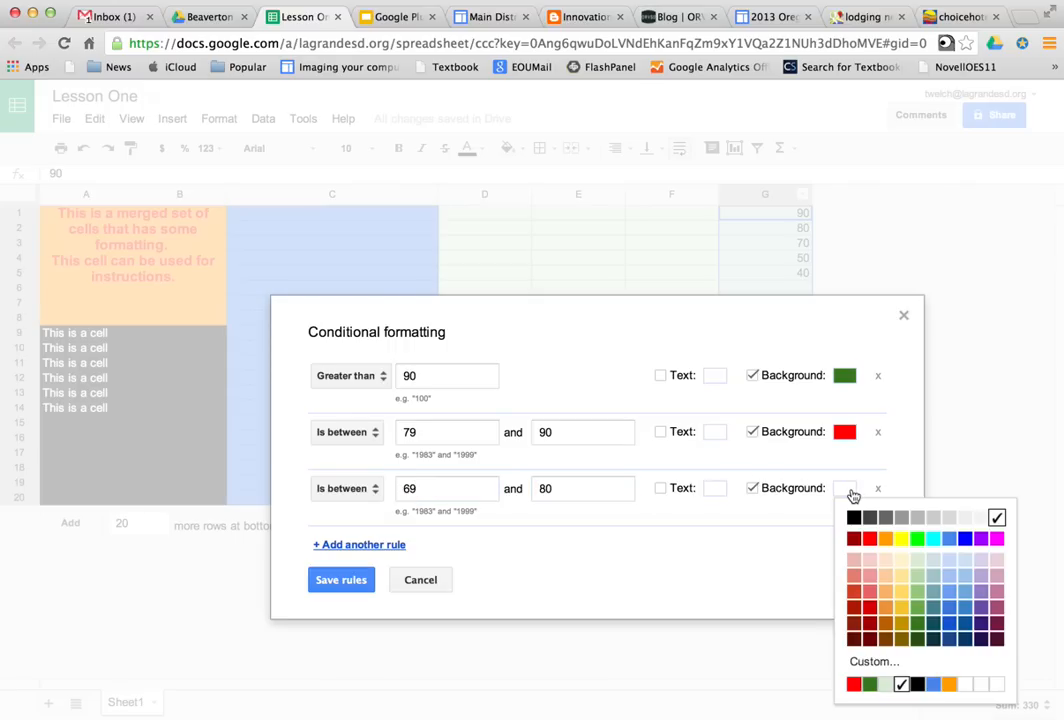
pyautogui.click(903, 541)
# Add a fourth rule that gives values less than 69 an orange background, and save all the conditional formatting rules.
pyautogui.click(385, 545)
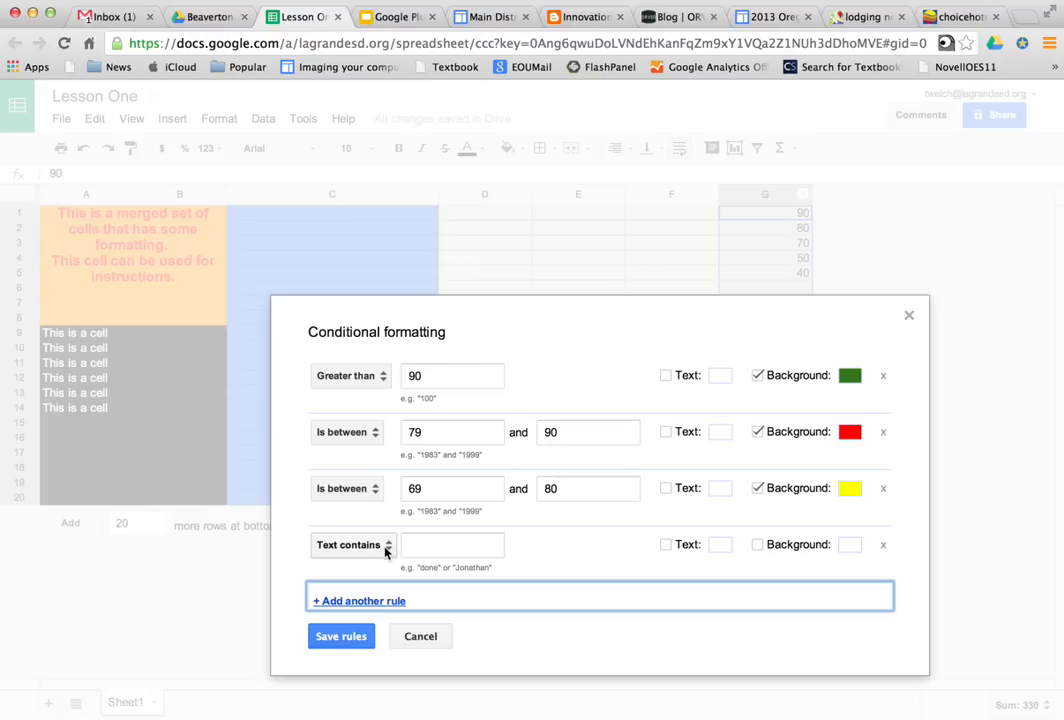
pyautogui.click(387, 549)
pyautogui.scroll(-2, 404, 590)
pyautogui.scroll(-1, 404, 590)
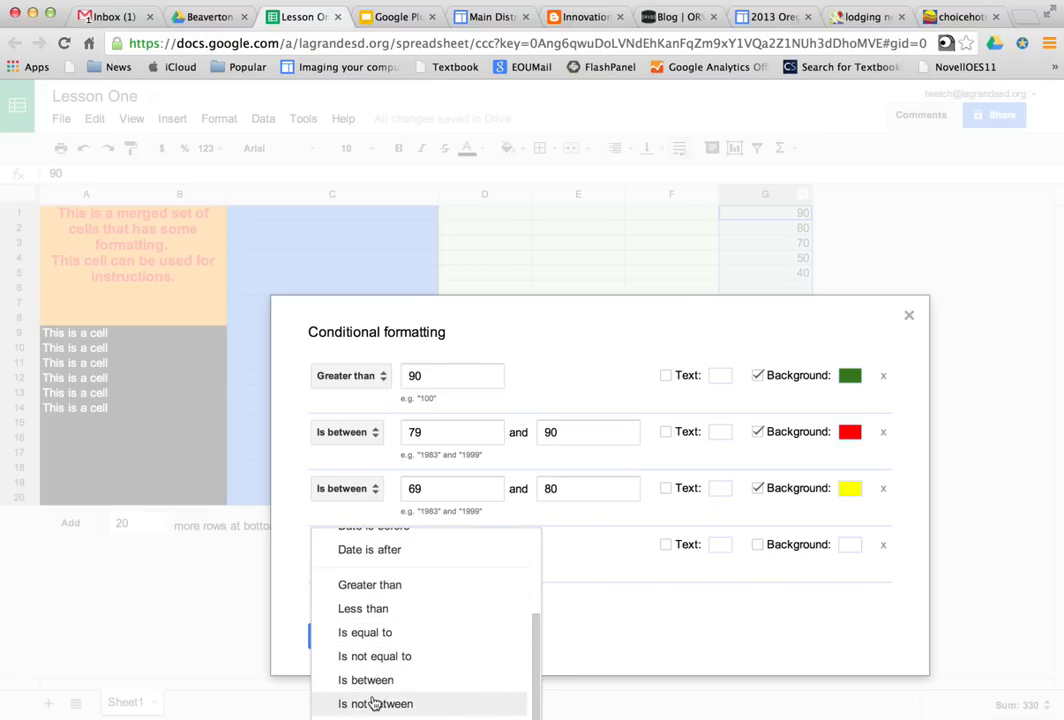
pyautogui.click(384, 609)
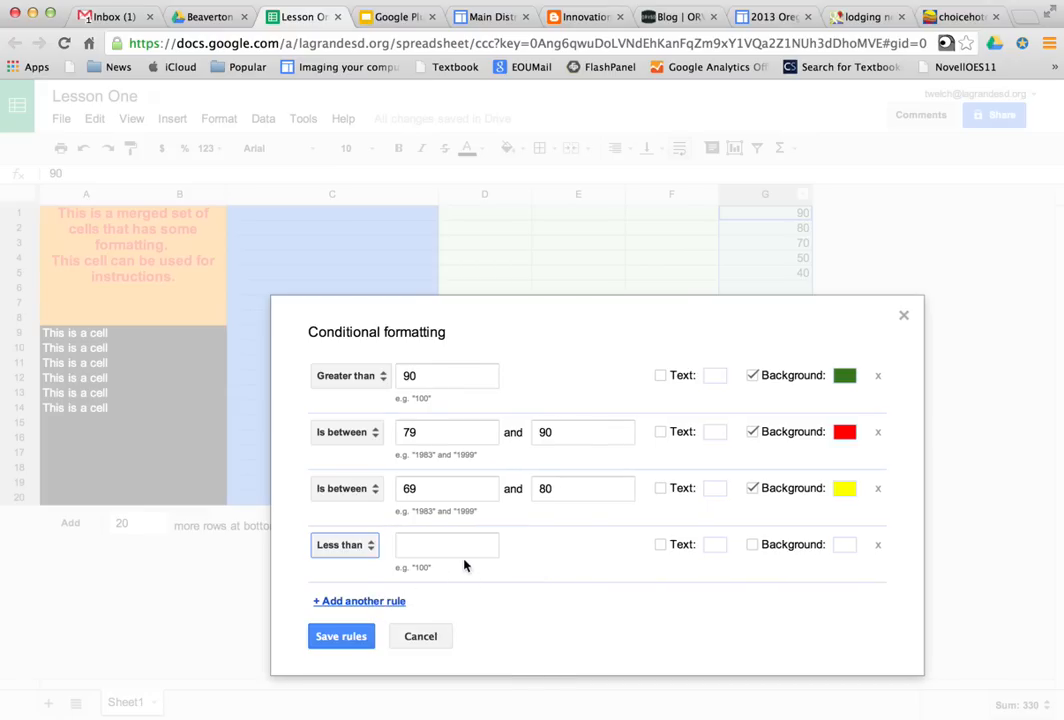
pyautogui.click(462, 551)
pyautogui.write('69')
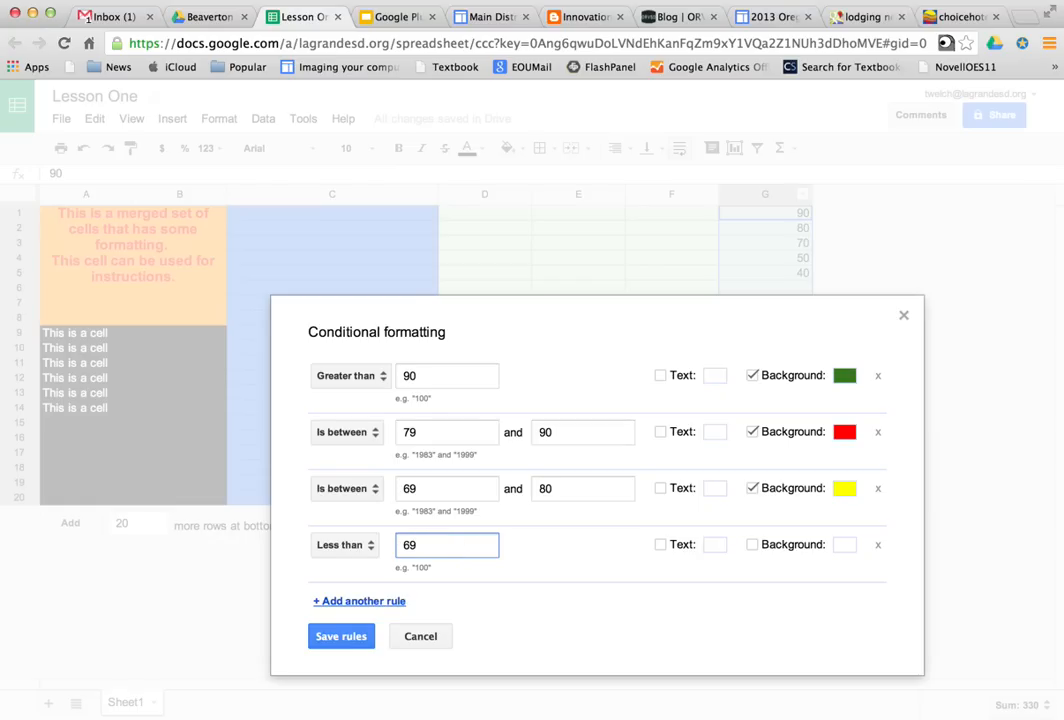
pyautogui.click(845, 542)
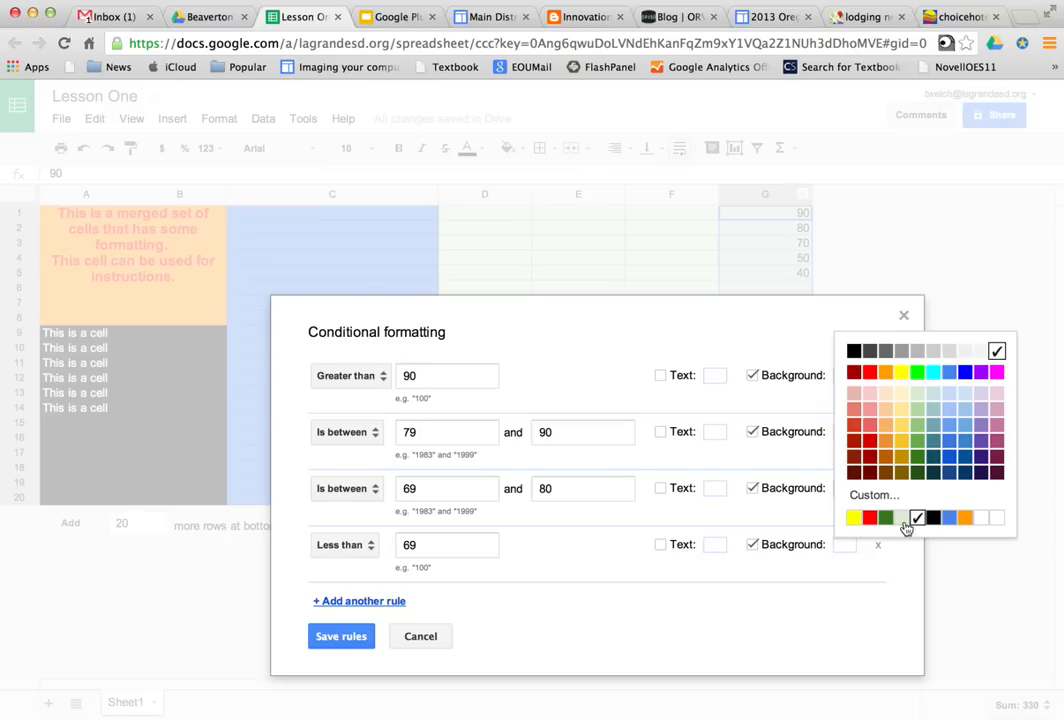
pyautogui.click(886, 373)
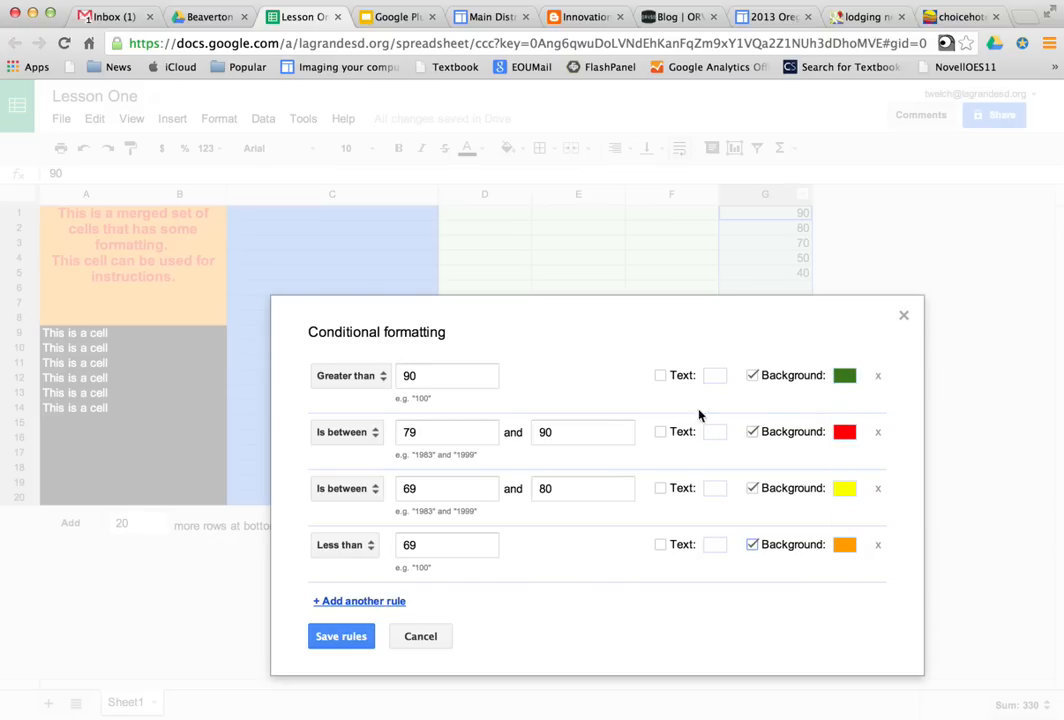
pyautogui.click(341, 636)
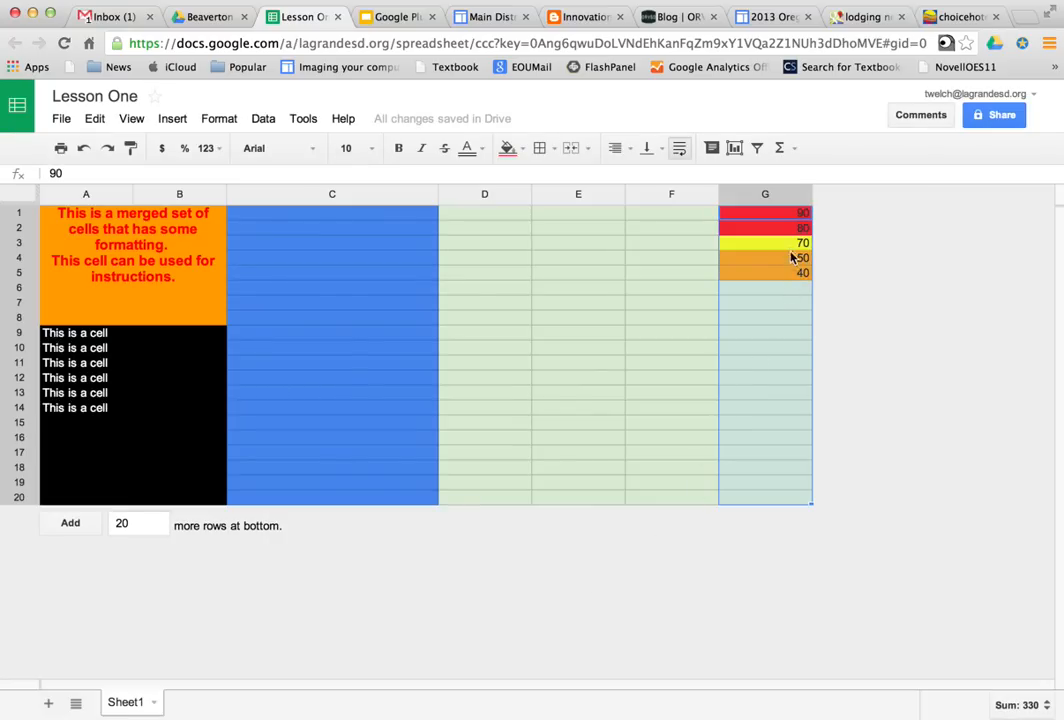
# Enter the test numbers 30, 50 and 65 down column G in cells G7 to G9.
pyautogui.click(787, 304)
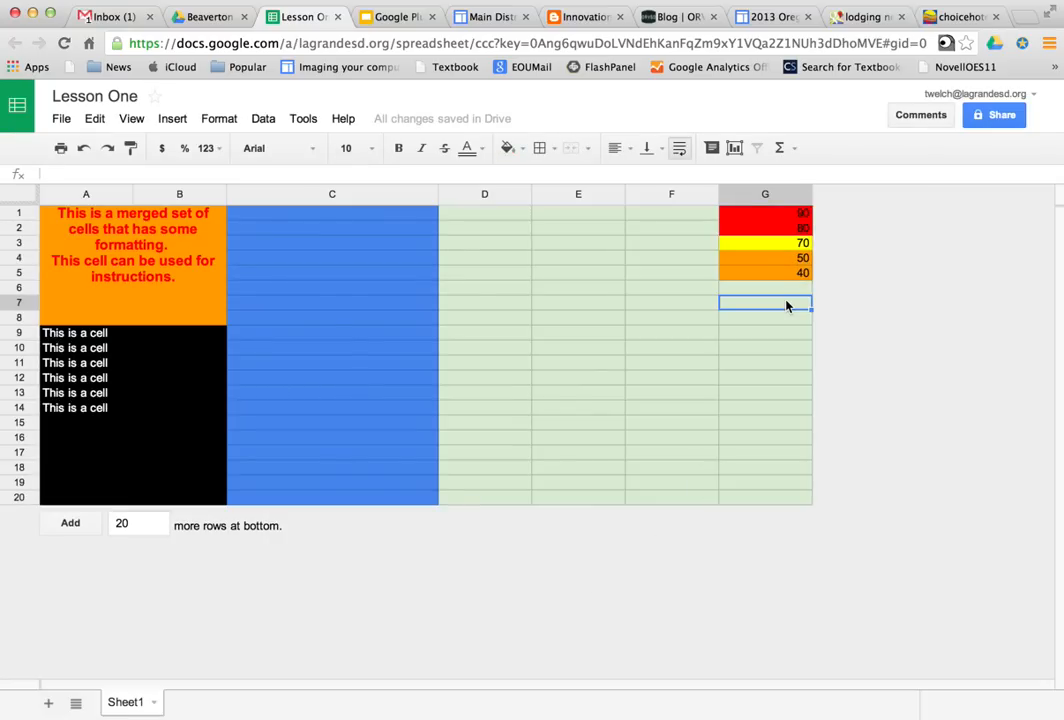
pyautogui.write('30')
pyautogui.press('Return')
pyautogui.write('5')
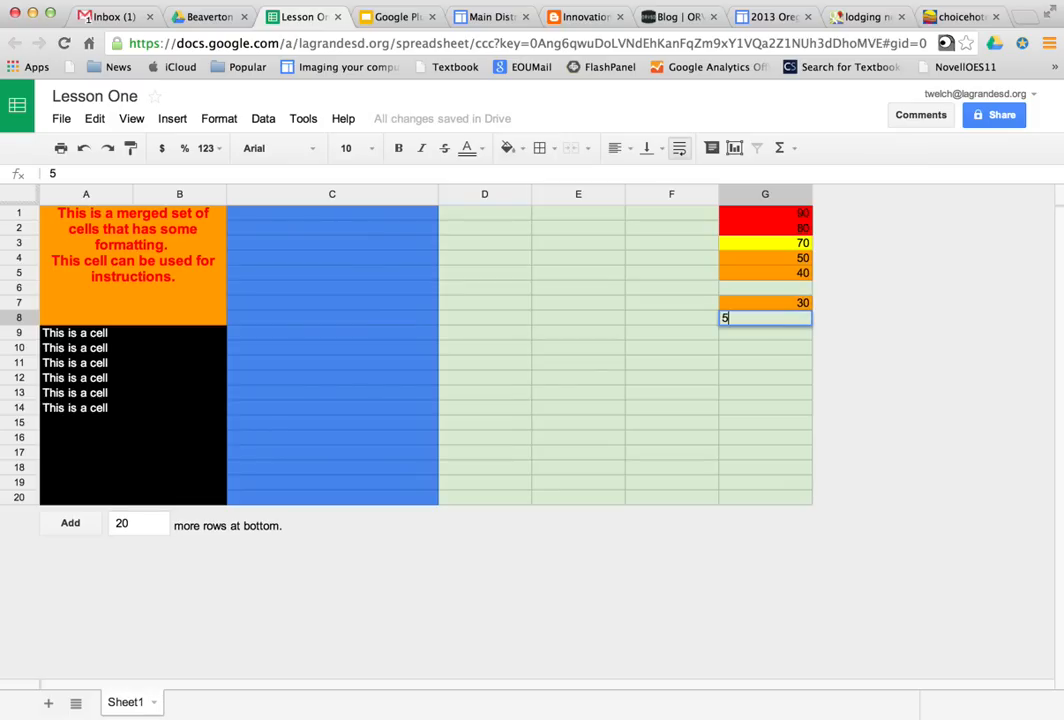
pyautogui.write('0')
pyautogui.press('Return')
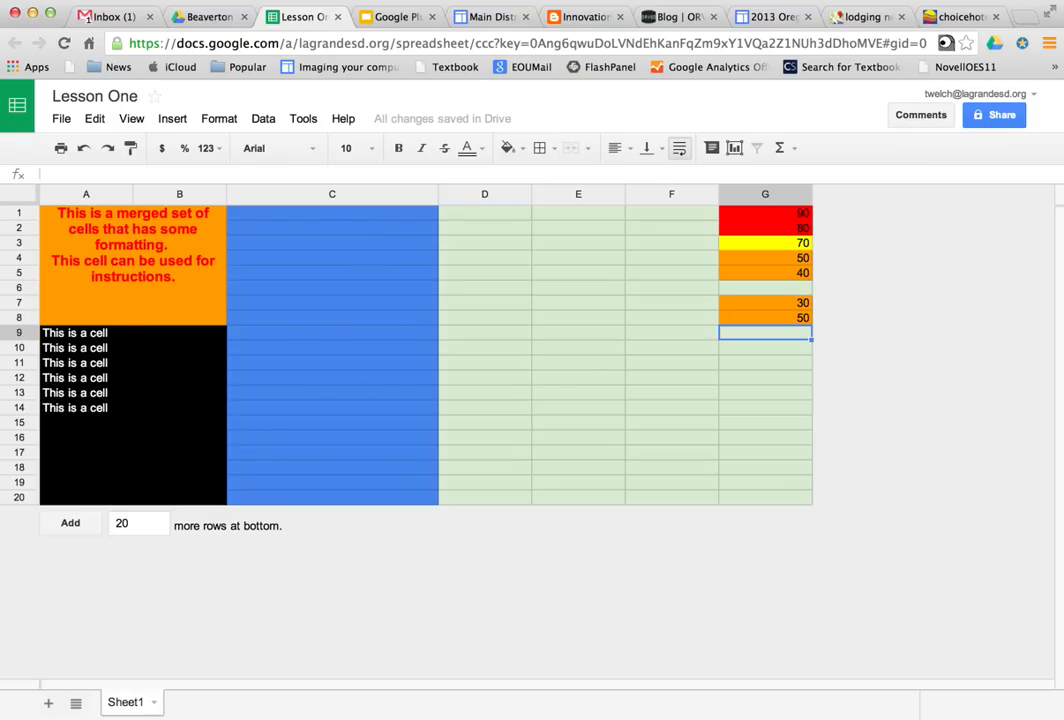
pyautogui.write('65')
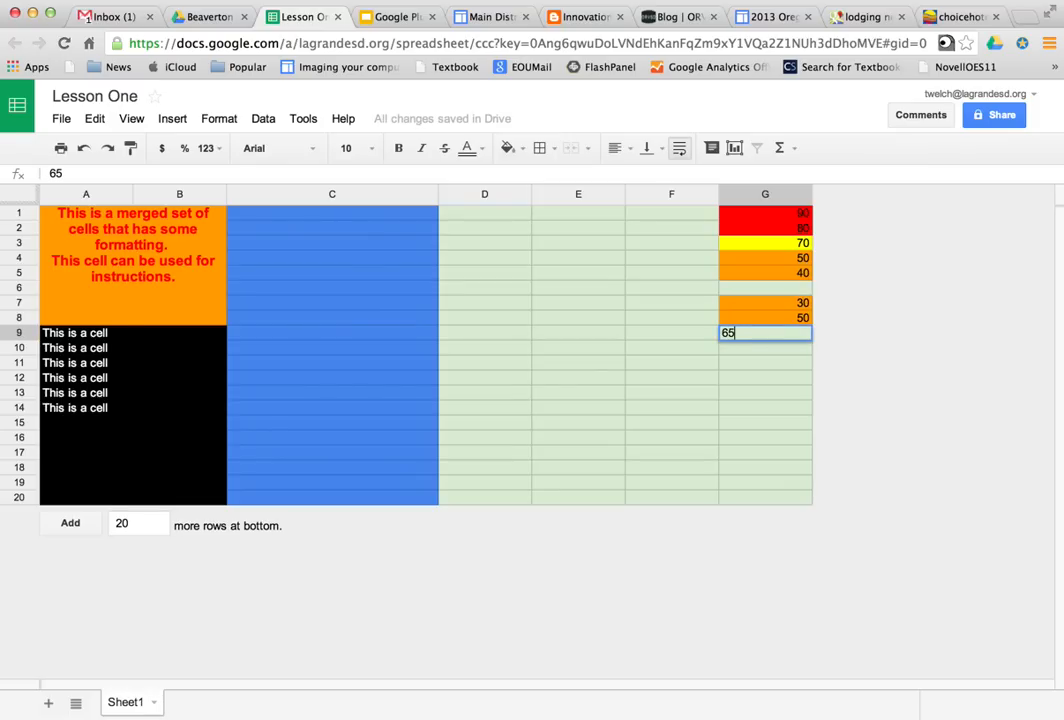
pyautogui.press('Return')
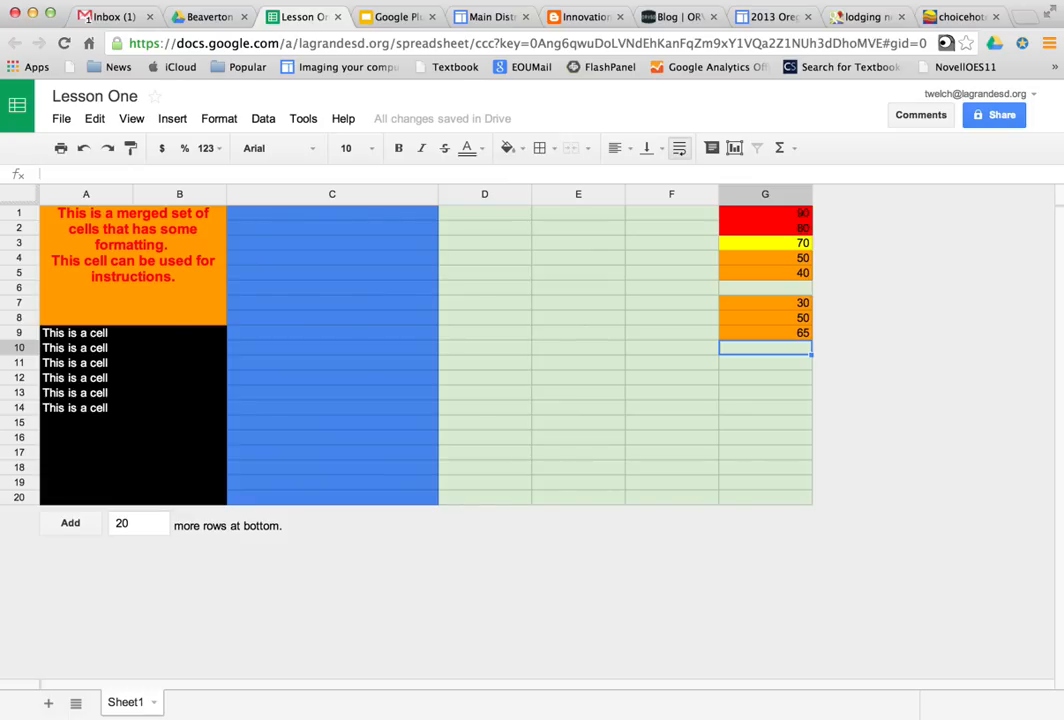
# Continue the test numbers in column G with 75 in G10 and 91 in G11.
pyautogui.write('75')
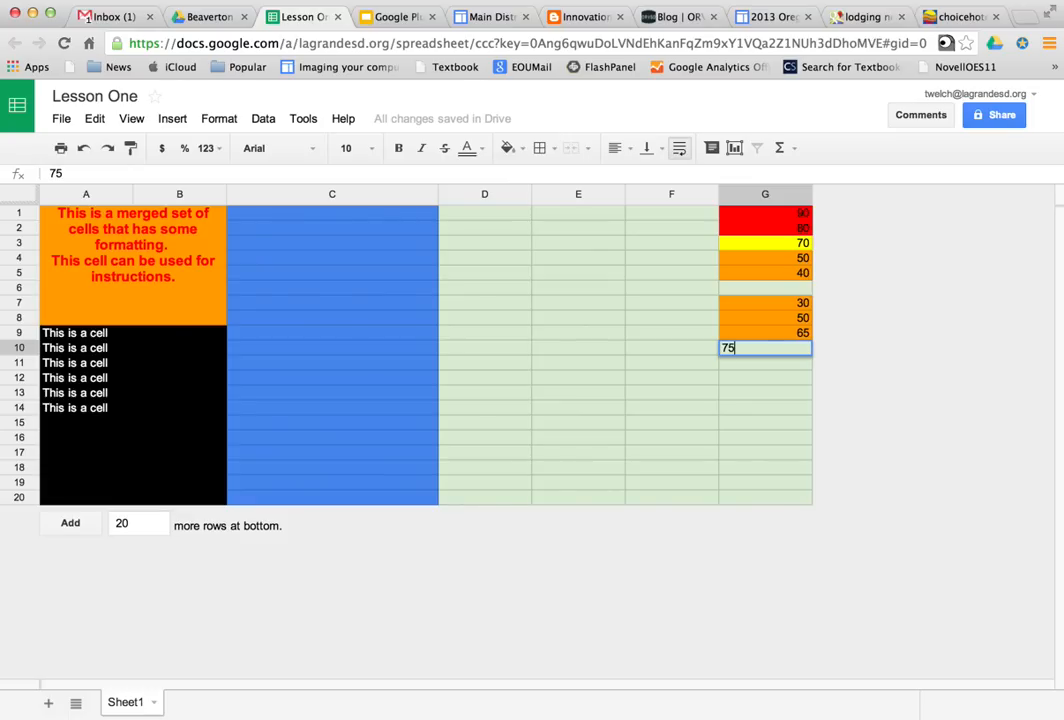
pyautogui.press('Return')
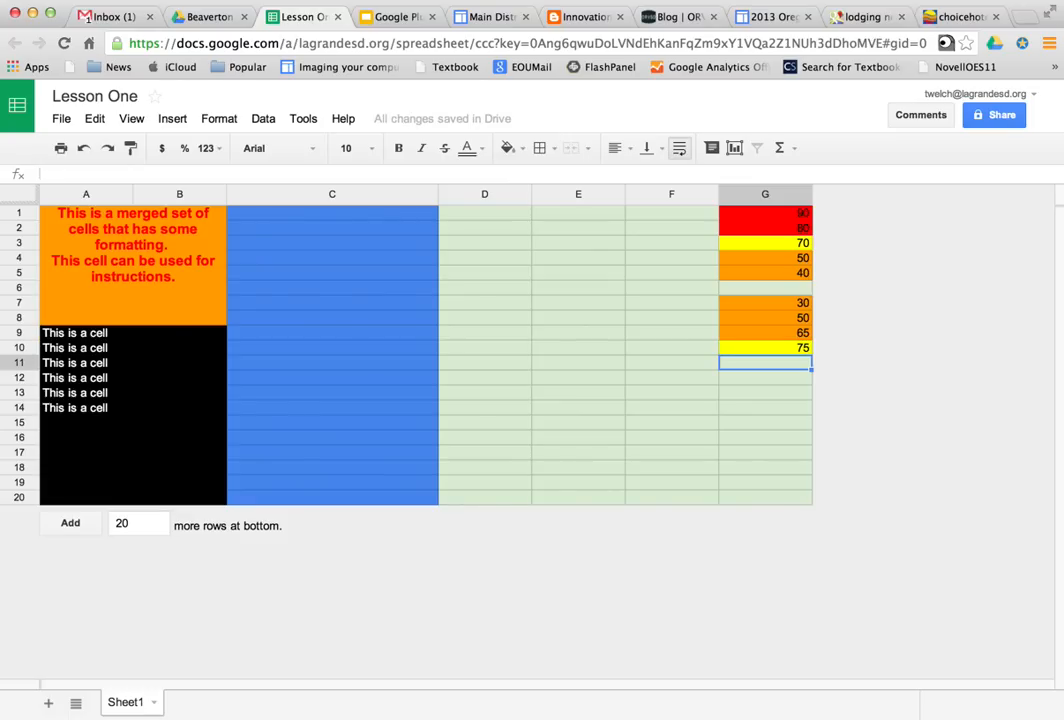
pyautogui.write('90')
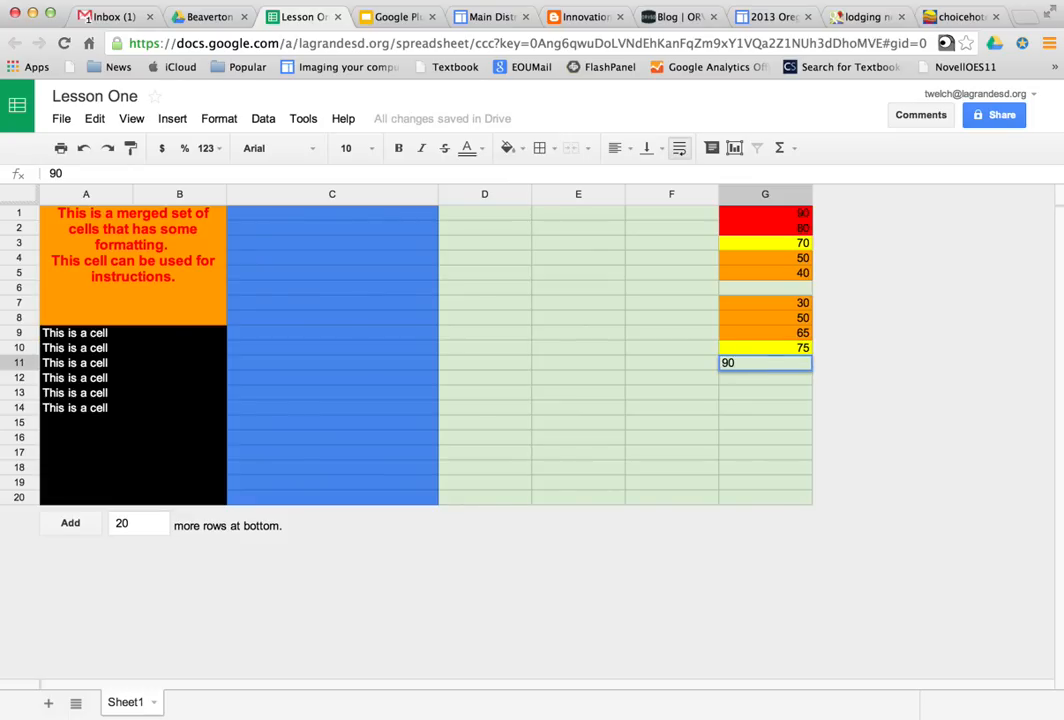
pyautogui.press('BackSpace')
pyautogui.write('1')
pyautogui.press('Return')
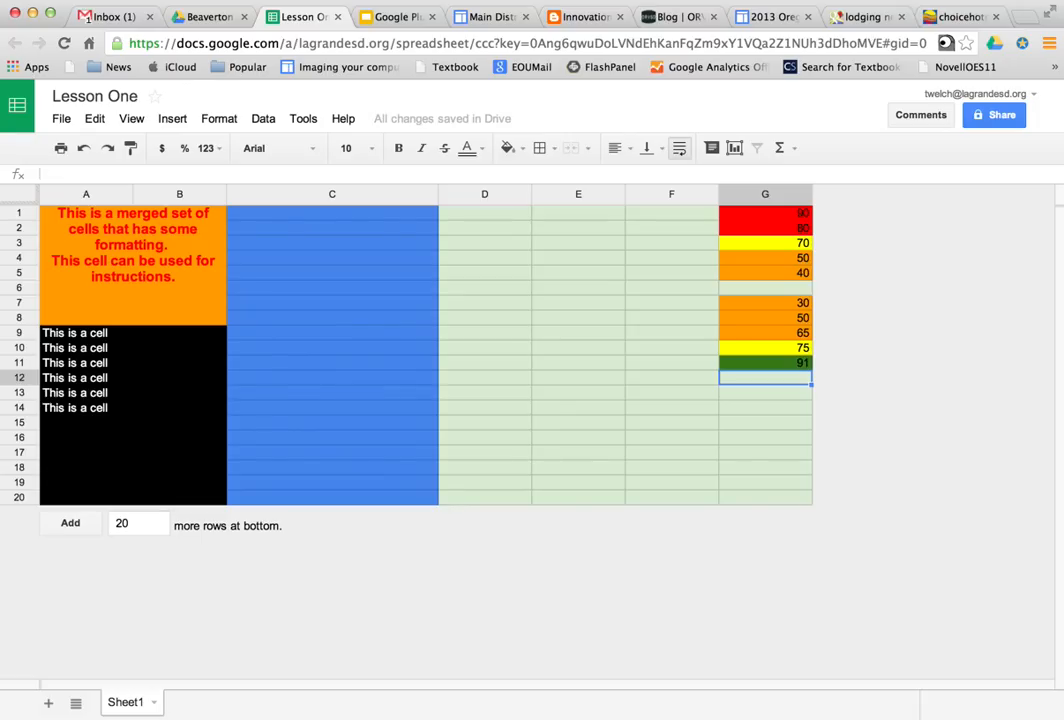